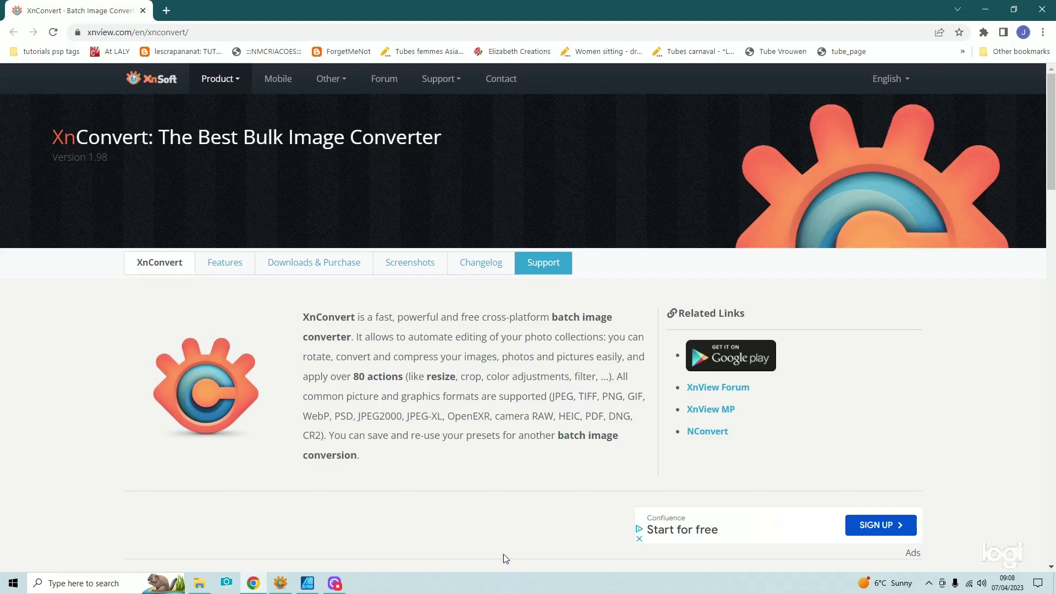
- Open 7-Zip File Manager and extract Spring Cottage.pack into a Spring Cottage folder within My Digikits
click(219, 33)
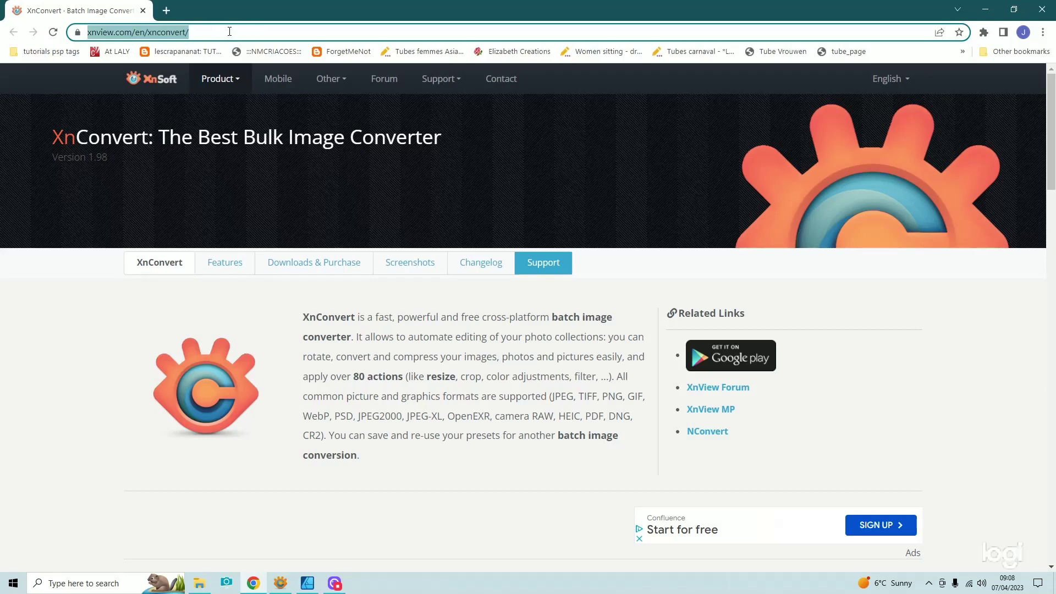
click(13, 588)
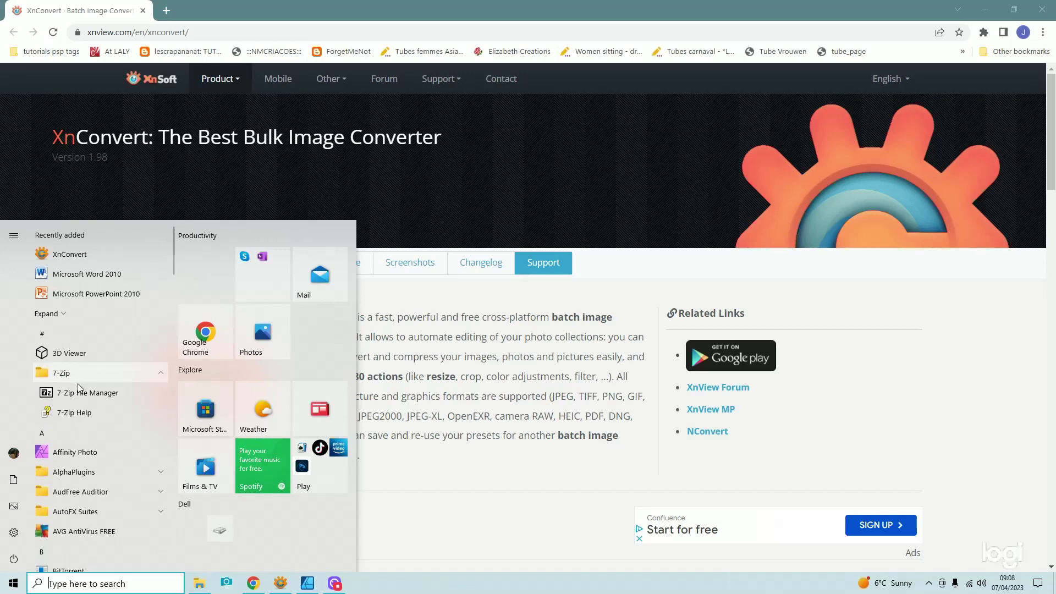
click(99, 391)
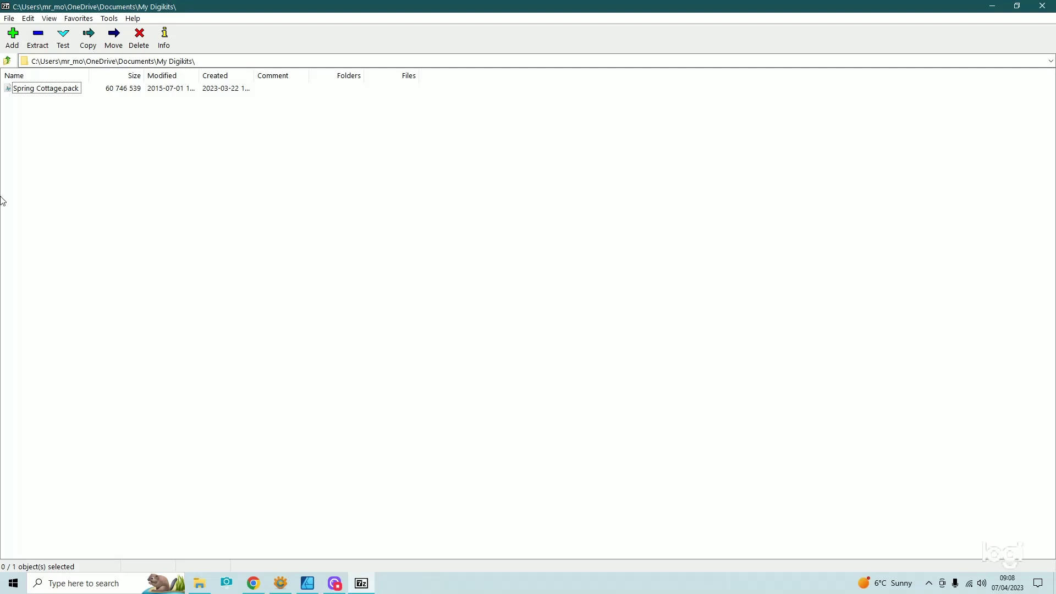
right_click(47, 94)
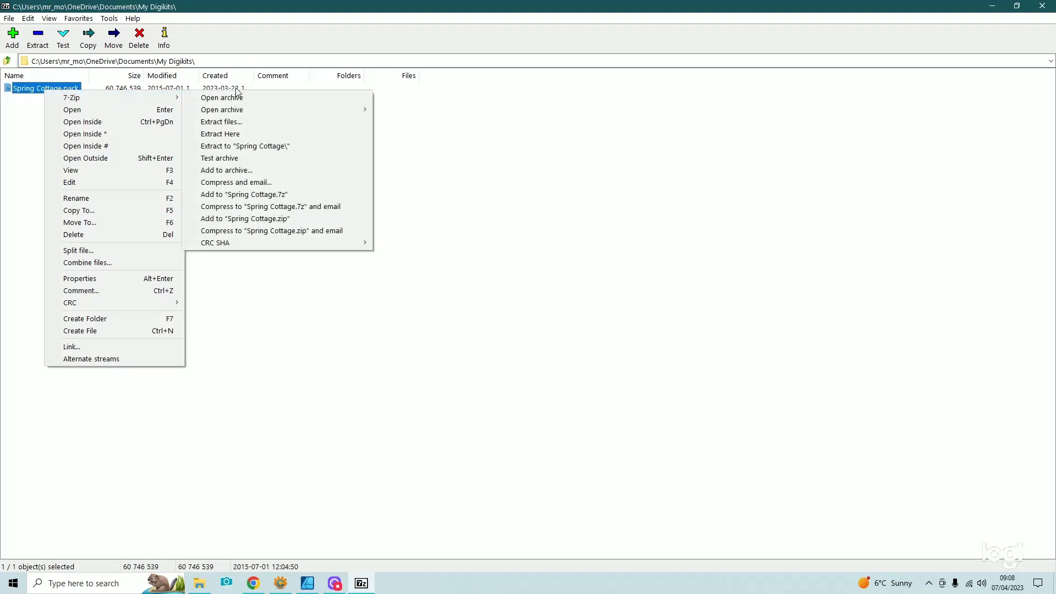
mouse_move(167, 98)
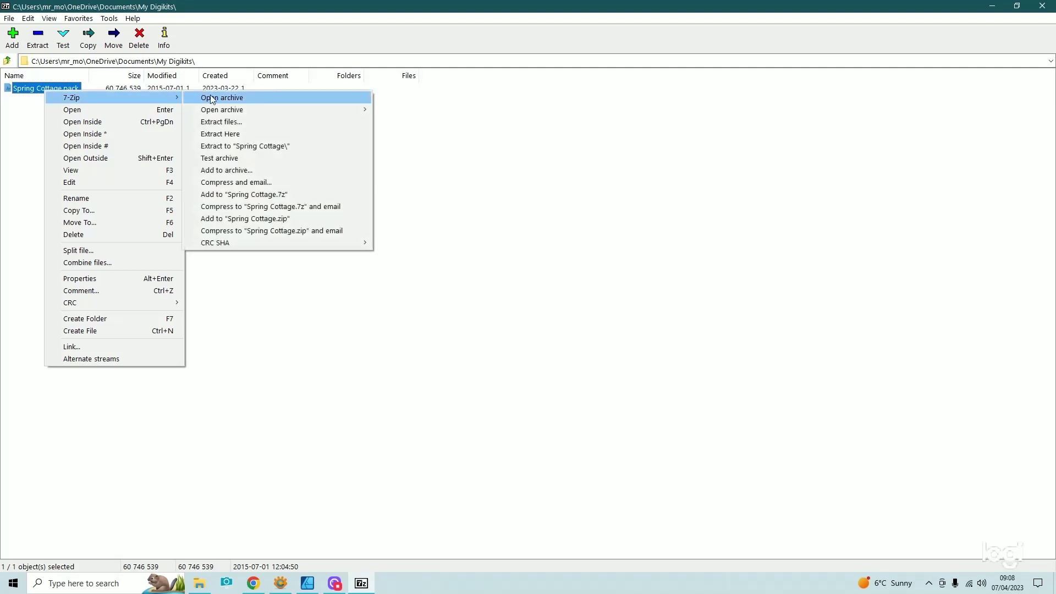
click(261, 147)
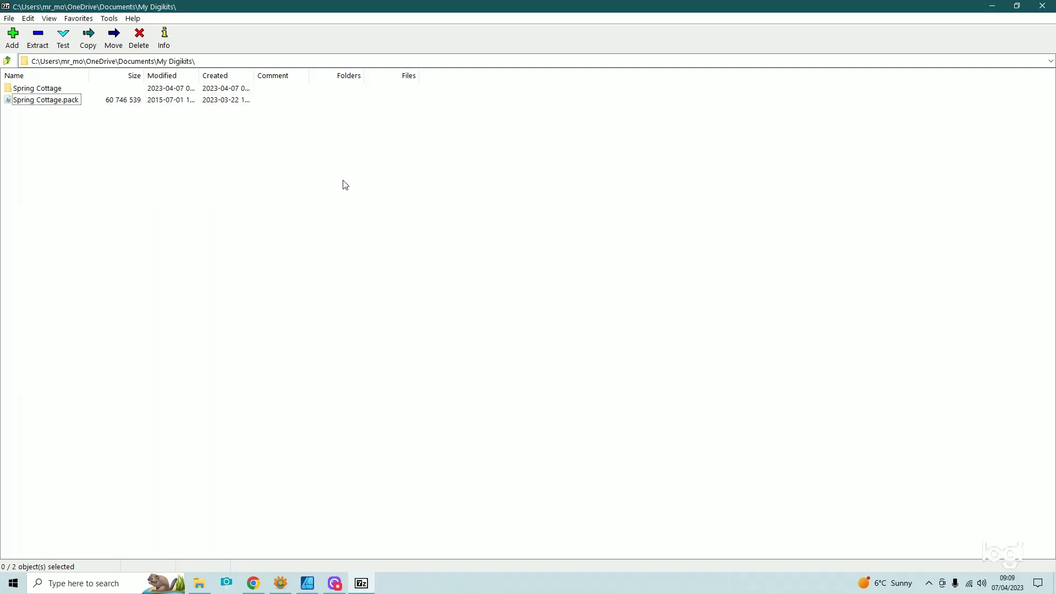
click(1043, 6)
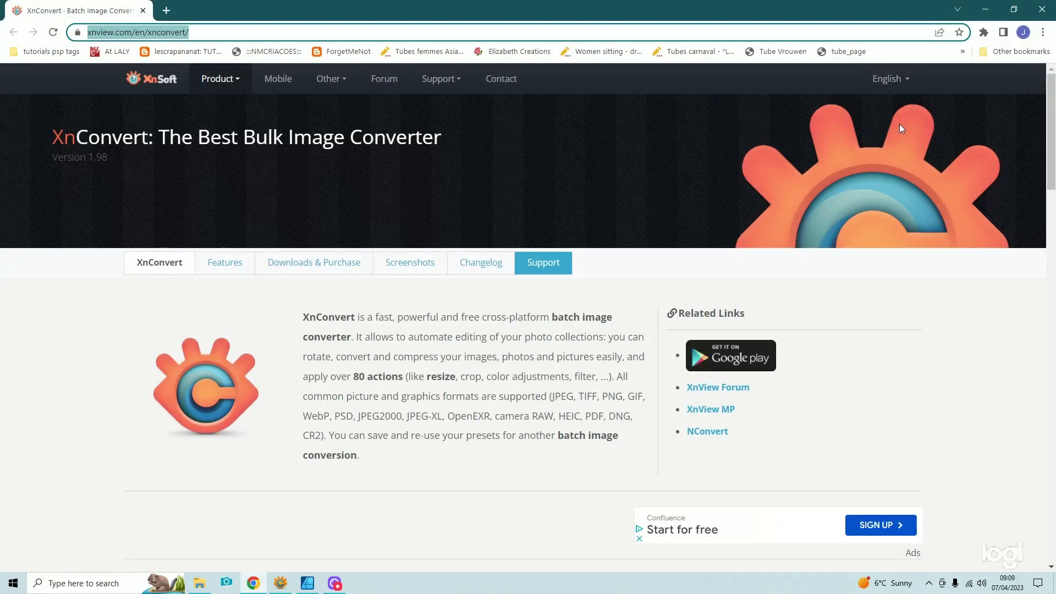
- Close the XnConvert web page and open the images folder inside the extracted Spring Cottage folder in File Explorer
click(143, 11)
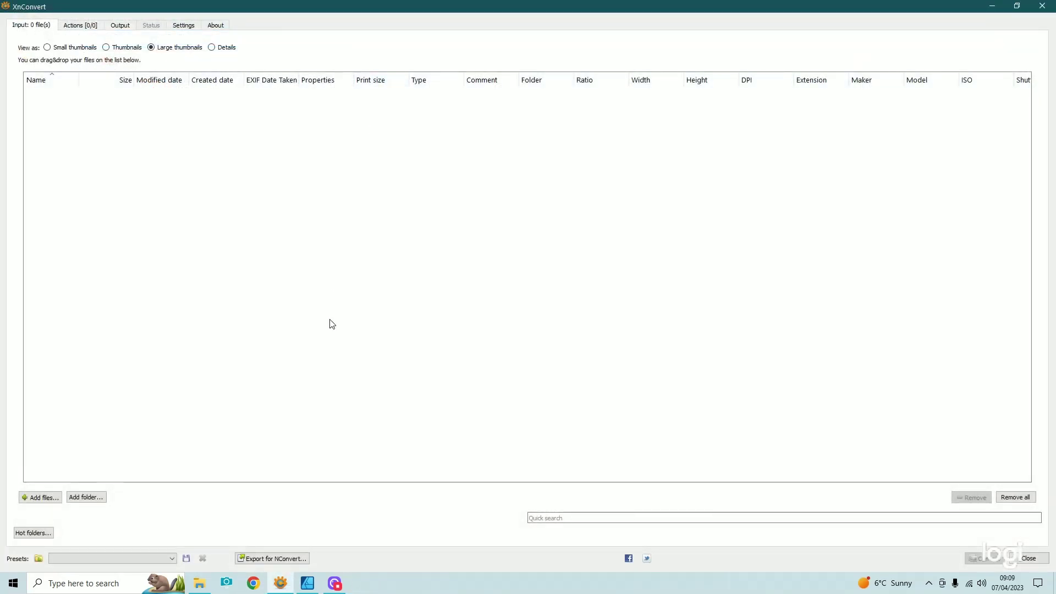
click(199, 583)
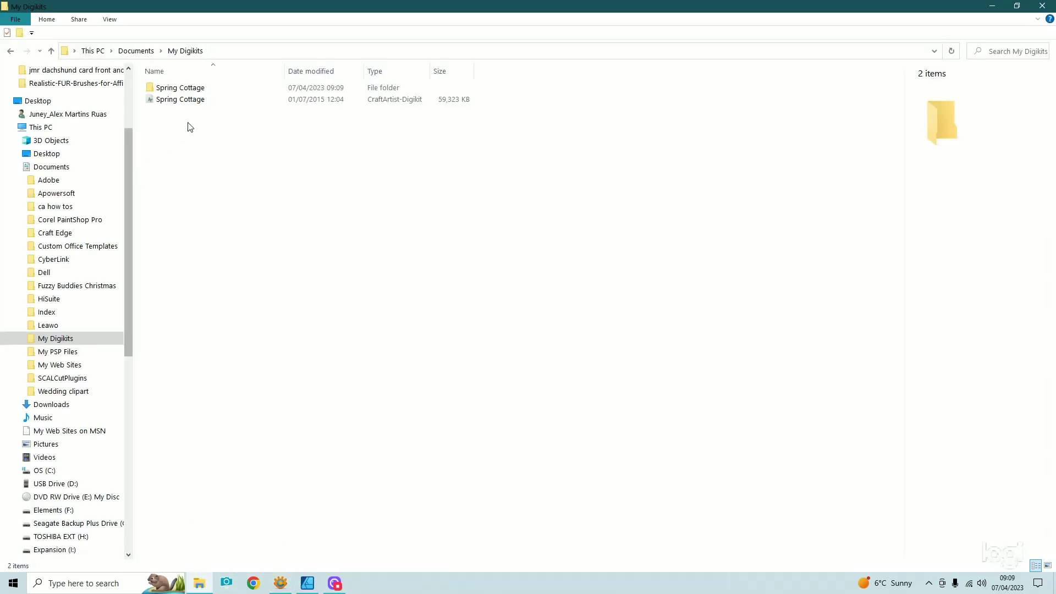
click(193, 91)
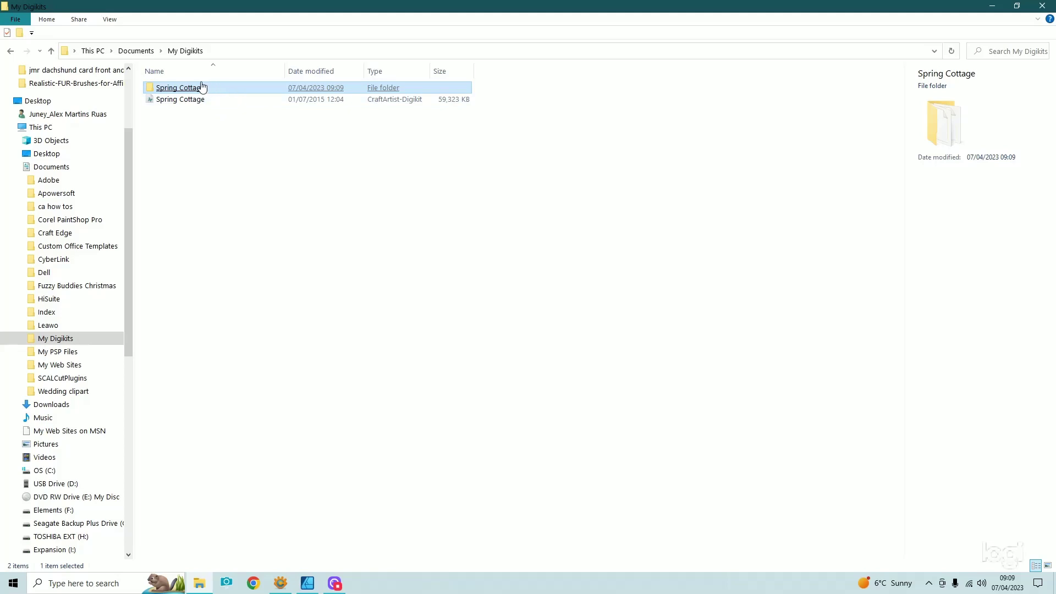
double_click(176, 92)
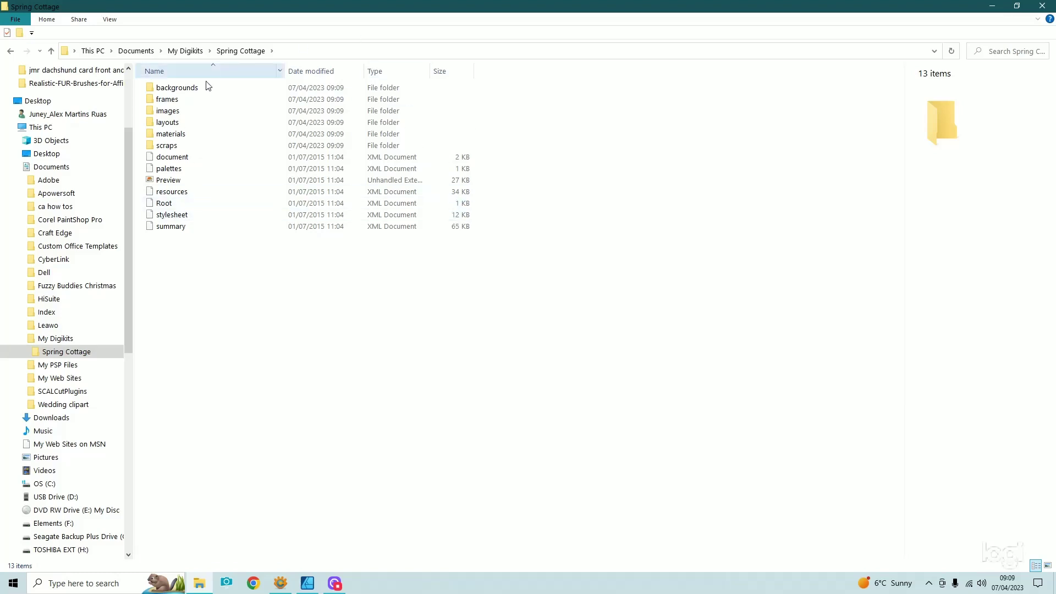
click(177, 113)
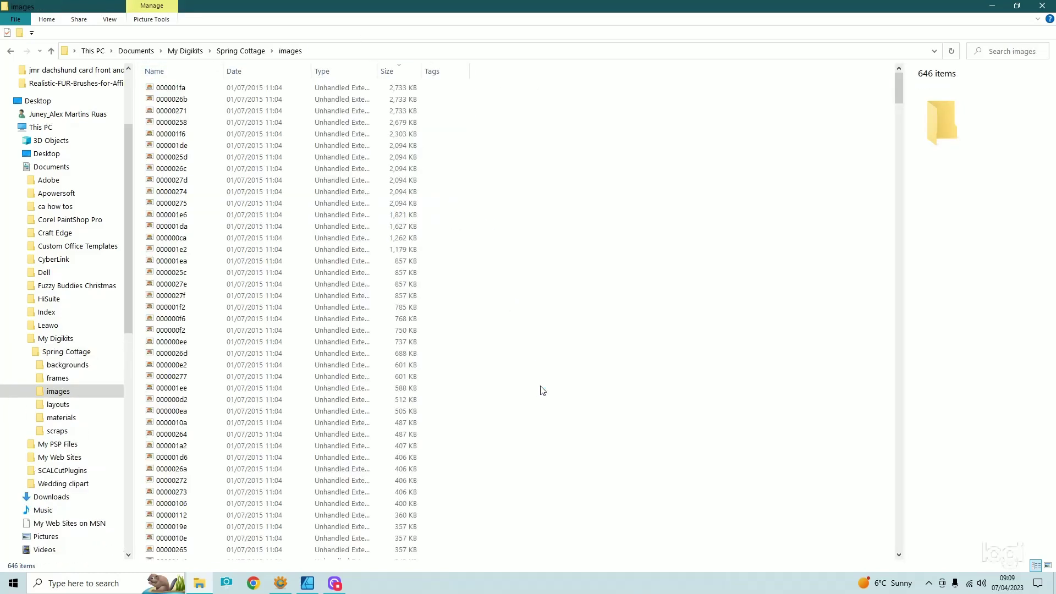
- Show the image files in Details view, sorted by size from largest to smallest
scroll(583, 378, down, 15)
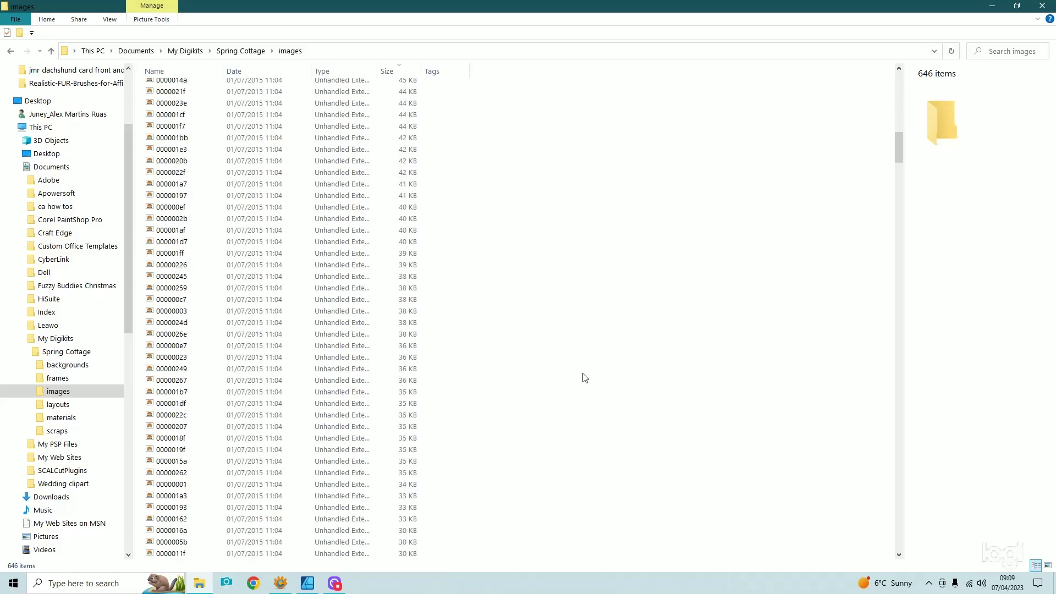
scroll(591, 374, up, 15)
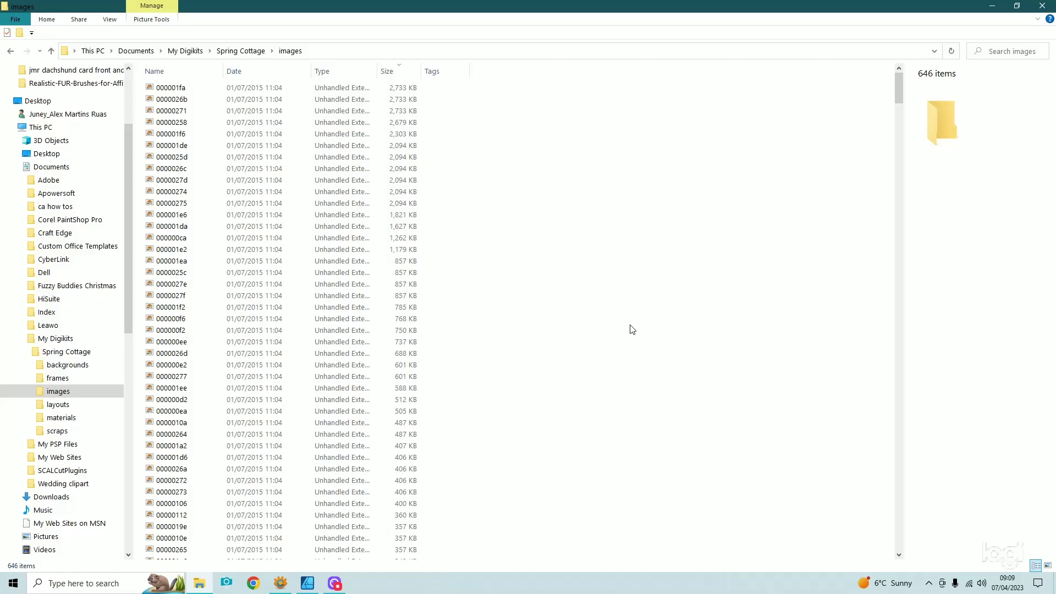
click(109, 19)
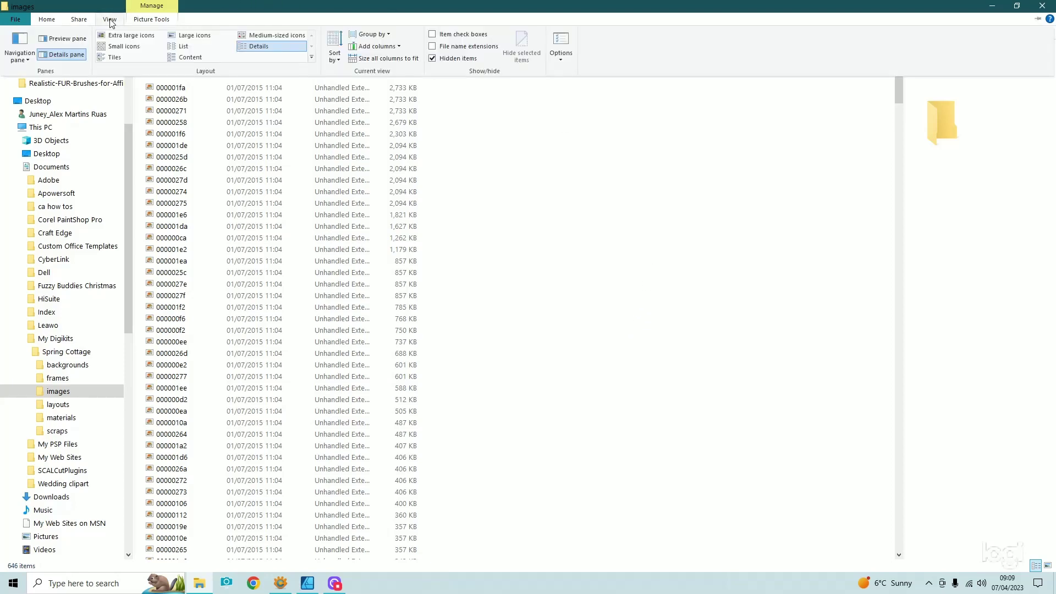
click(183, 46)
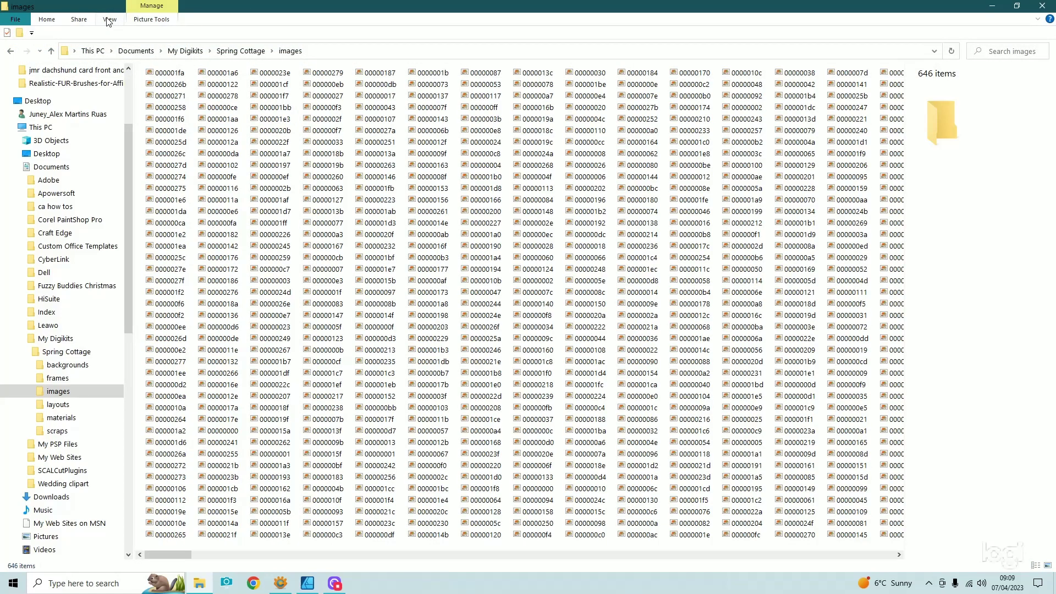
click(109, 20)
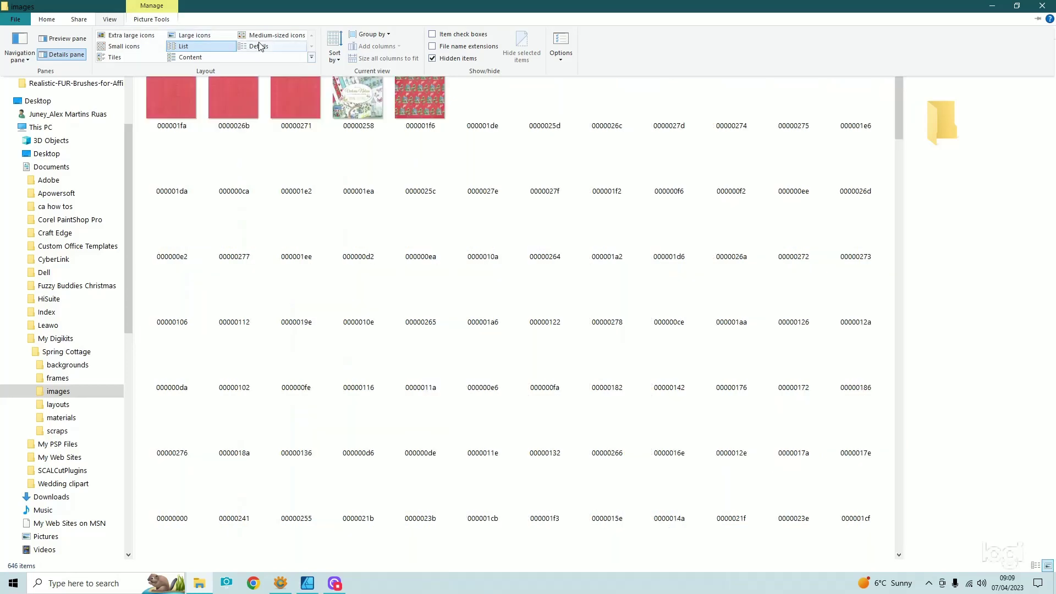
click(258, 46)
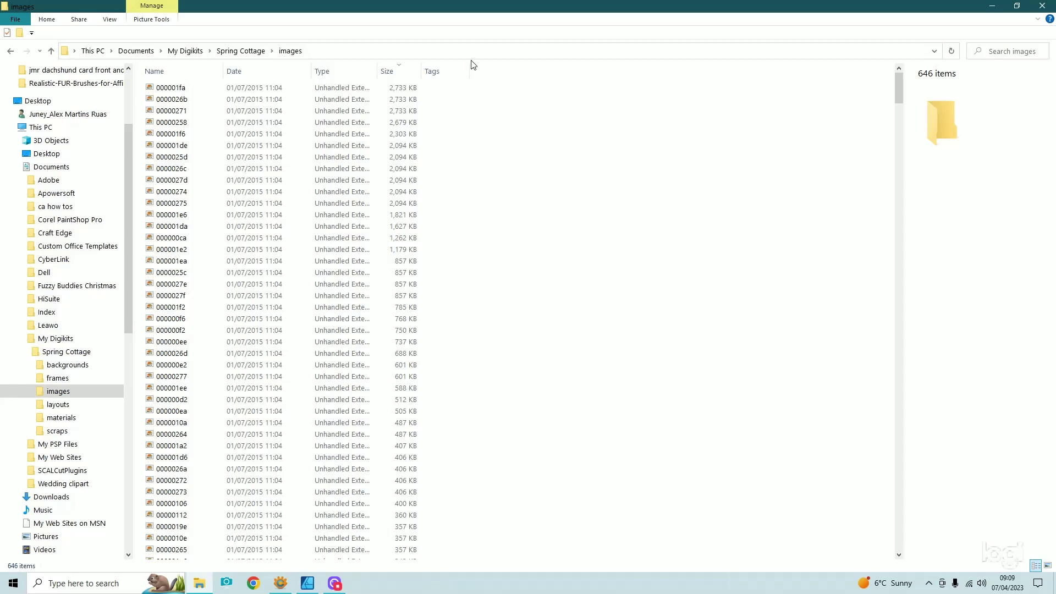
click(391, 71)
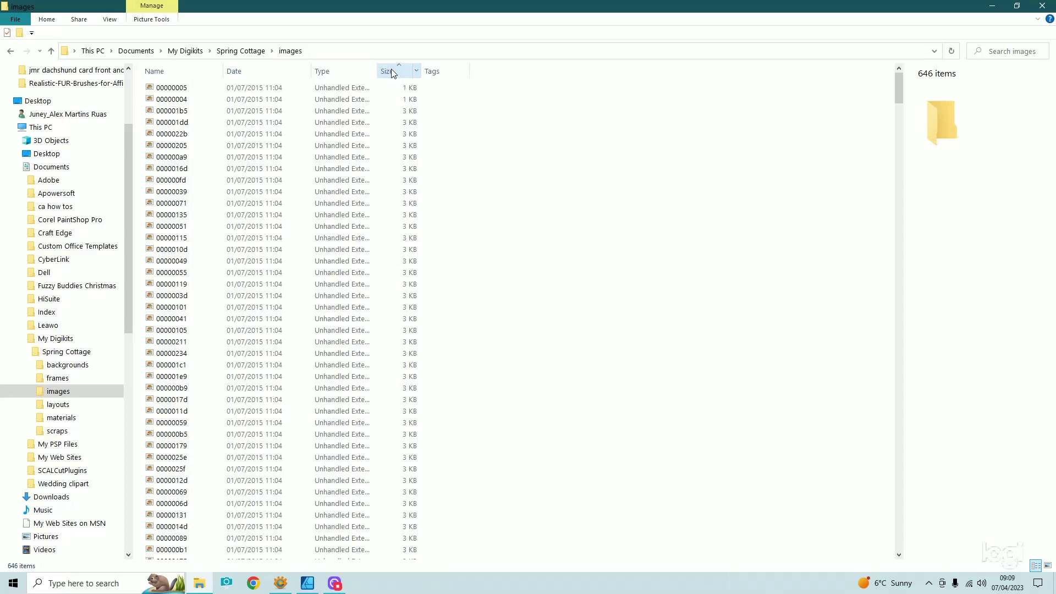
click(392, 73)
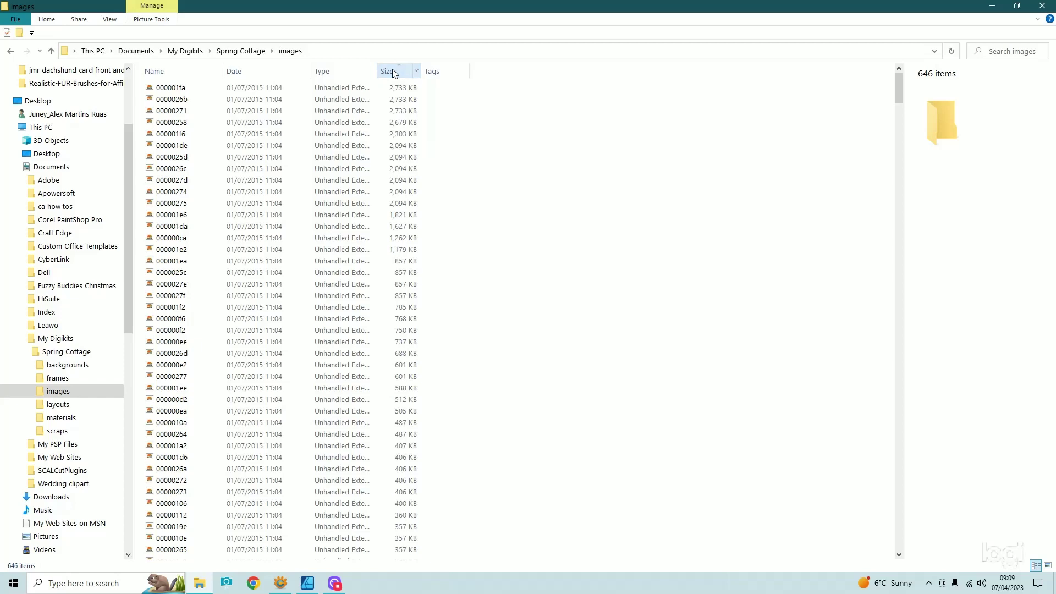
- Delete all the small image files from 0000021b (54 KB) down to the smallest file, 00000005
drag(902, 77, 866, 115)
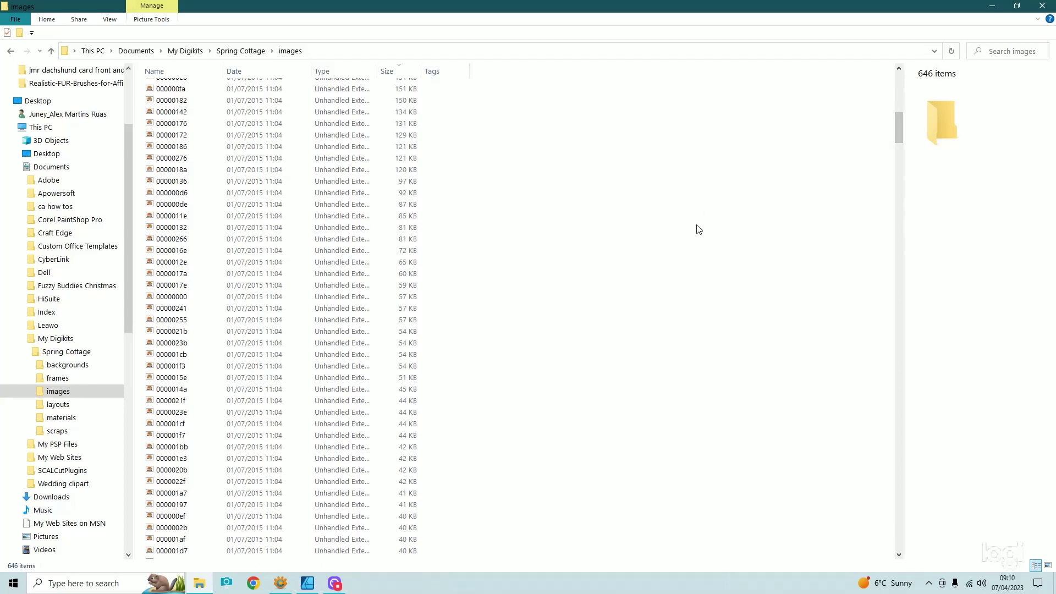
click(312, 333)
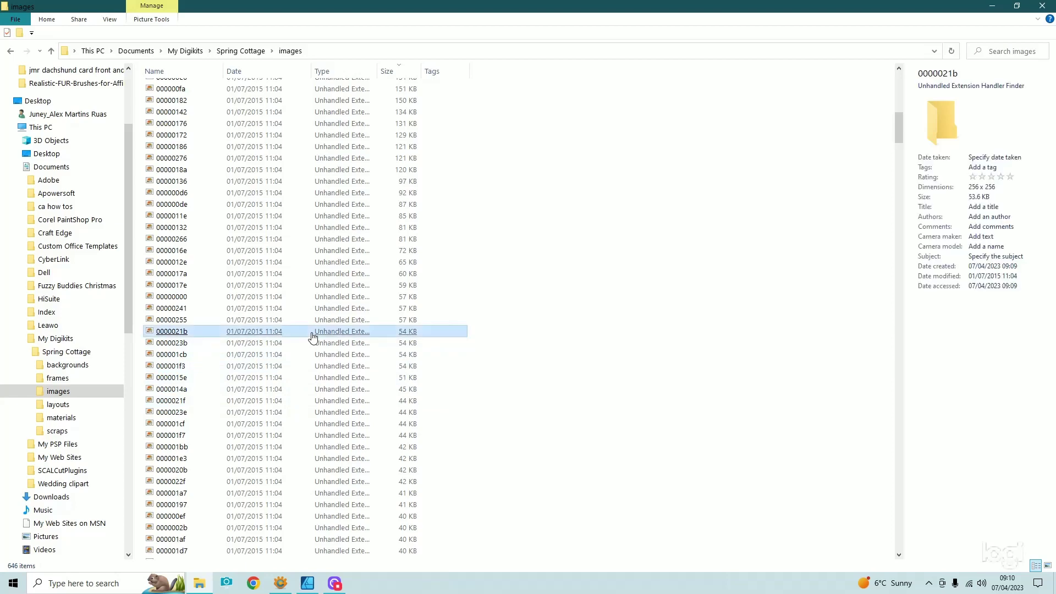
drag(898, 128, 890, 578)
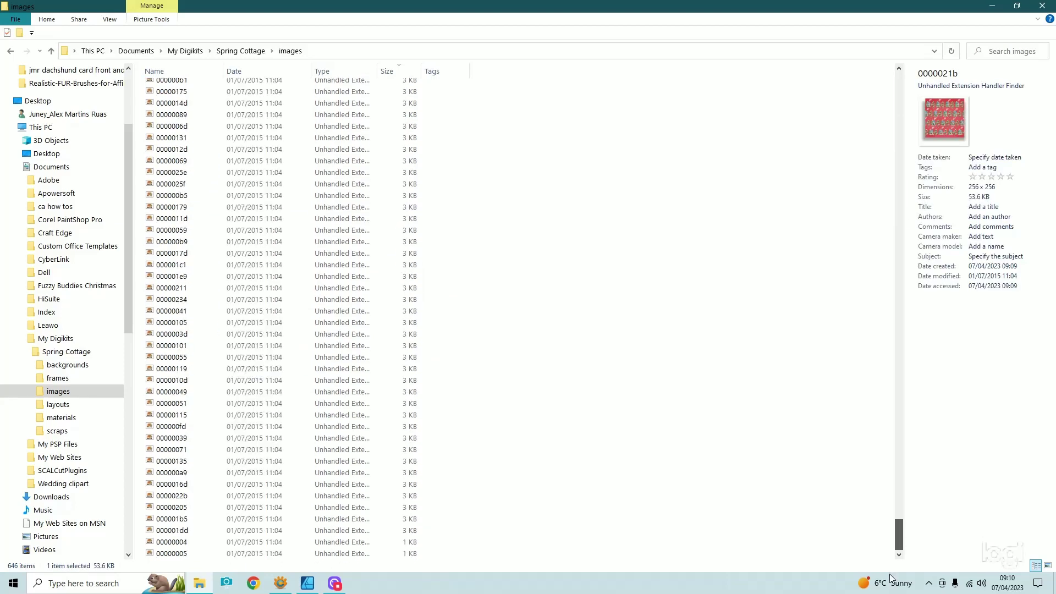
shift+click(170, 555)
right_click(171, 558)
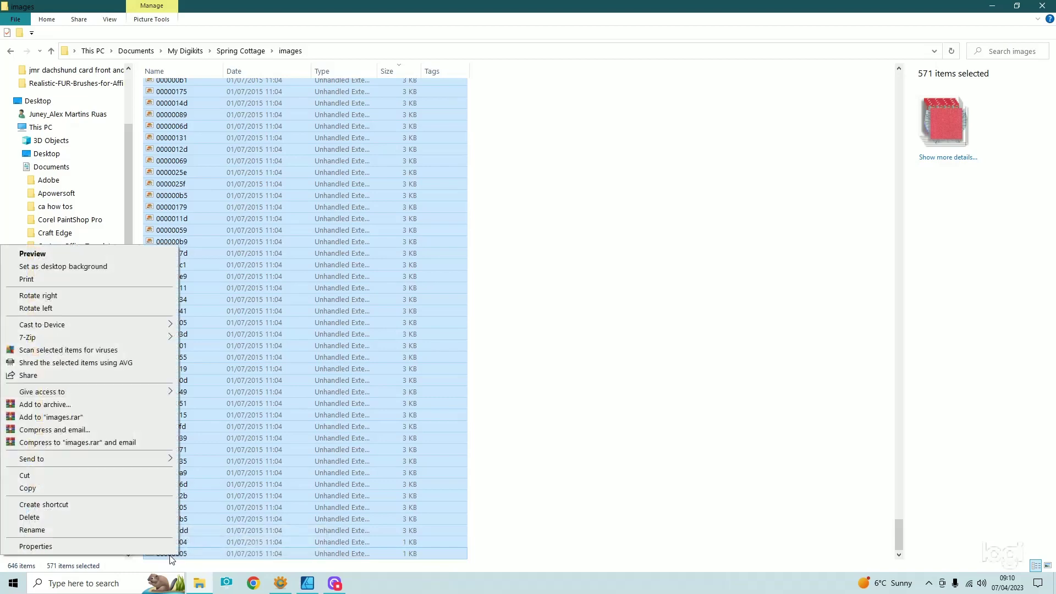
click(36, 517)
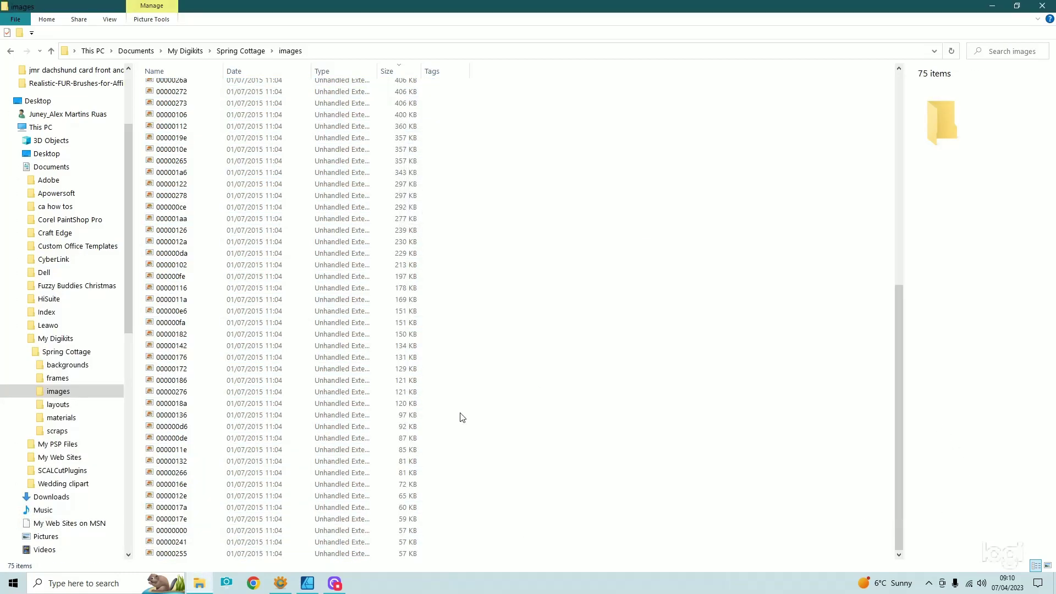
- Preview the 57 KB images 00000255, 00000241 and 00000000, and delete these three files
double_click(344, 553)
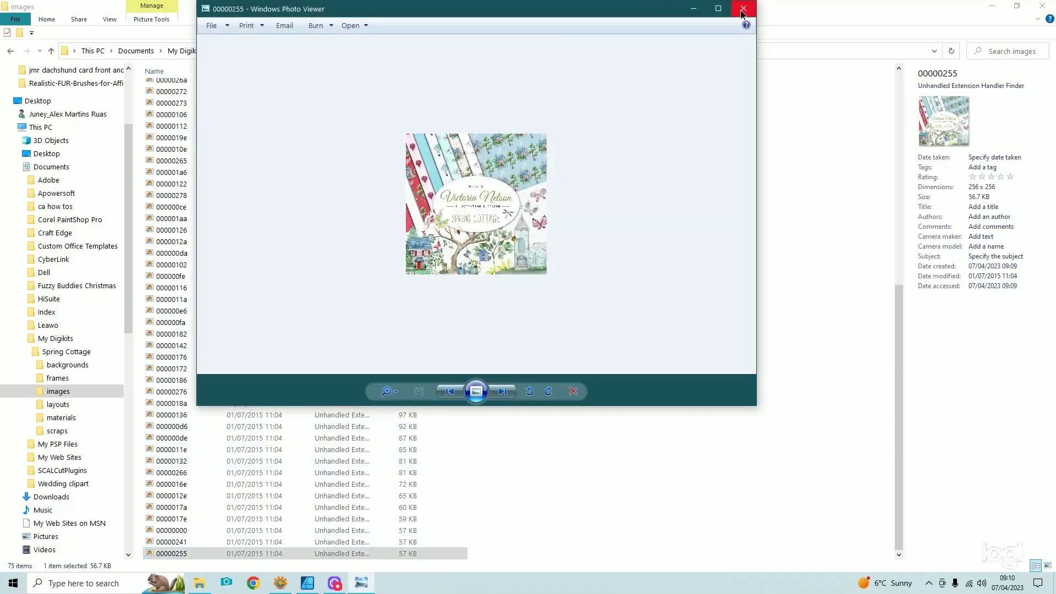
click(743, 8)
double_click(268, 544)
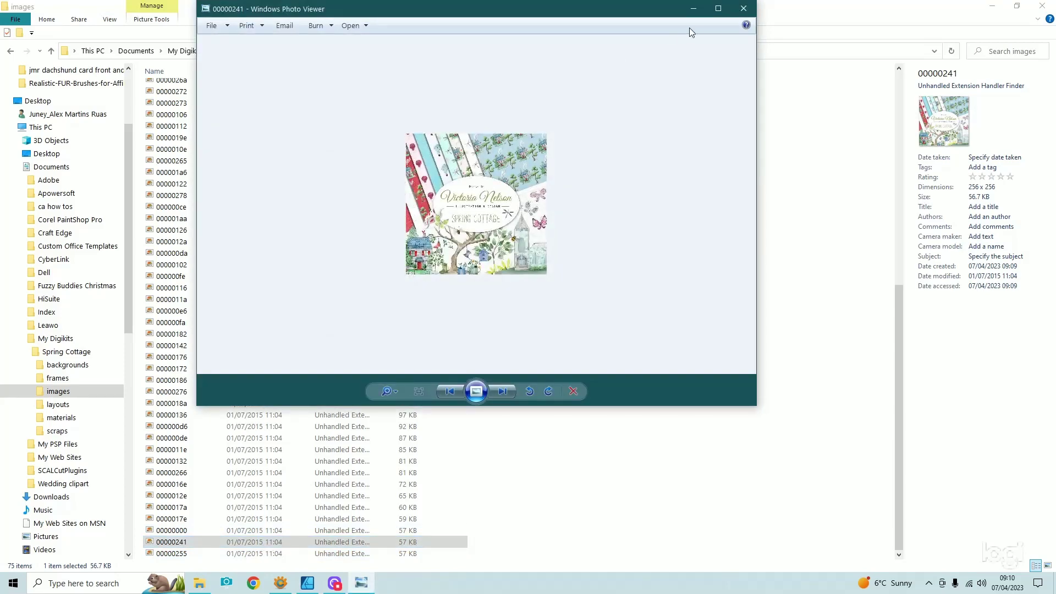
click(743, 8)
double_click(276, 531)
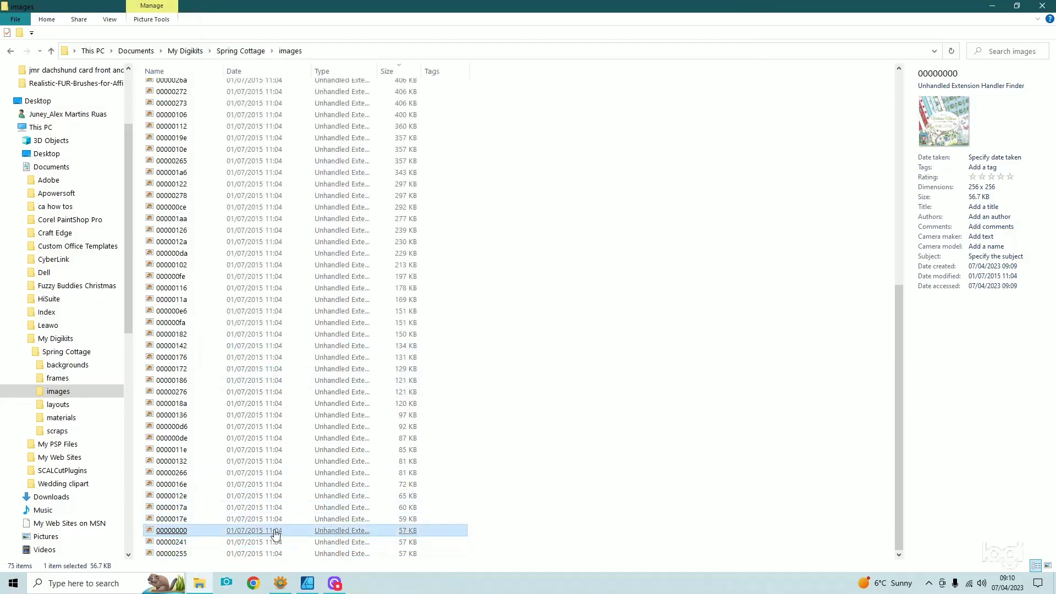
click(742, 9)
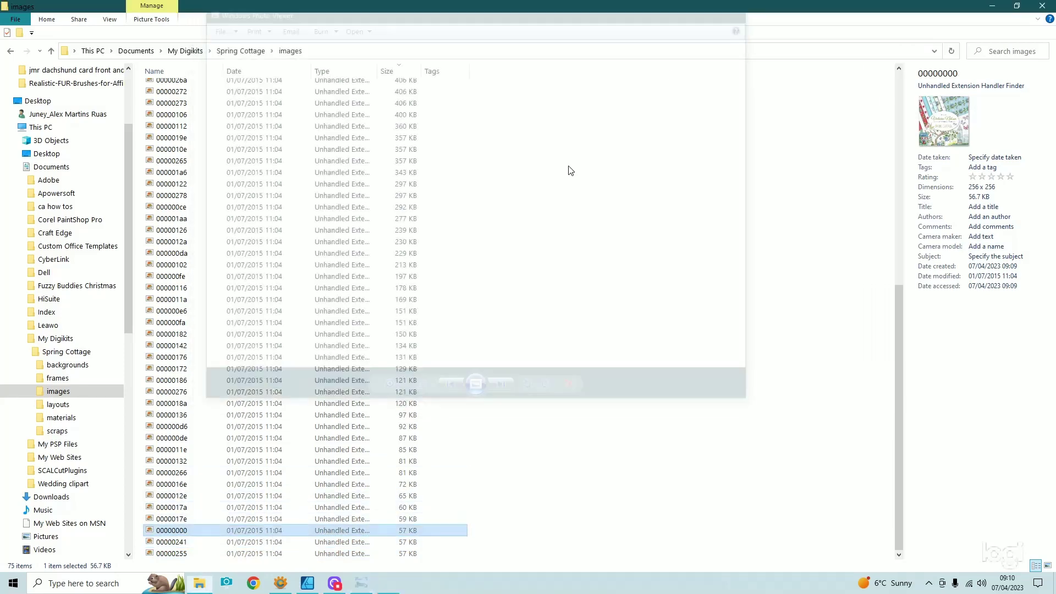
ctrl+click(279, 543)
ctrl+click(279, 555)
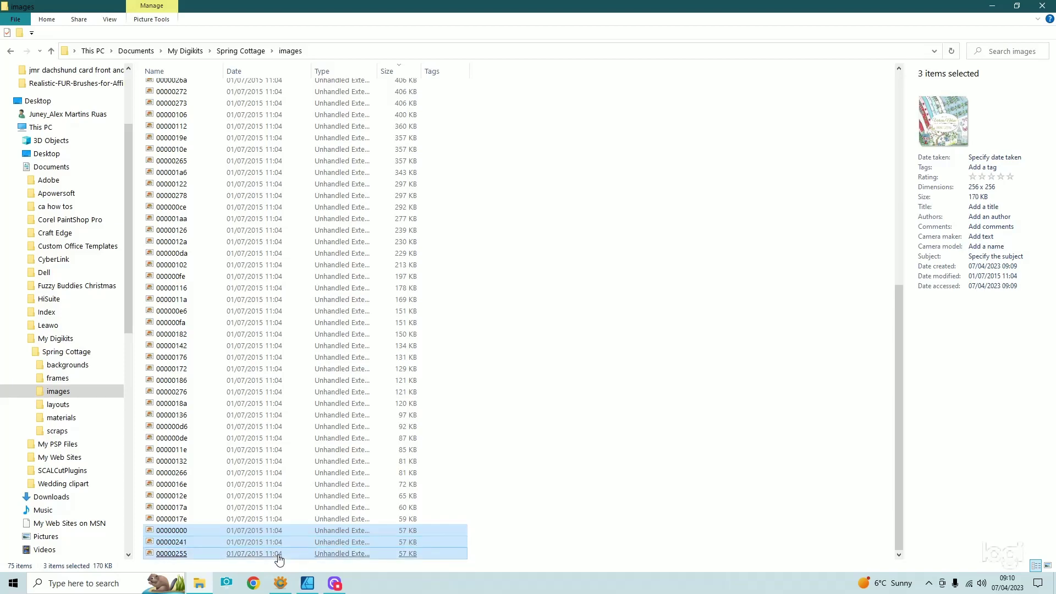
right_click(278, 554)
click(128, 517)
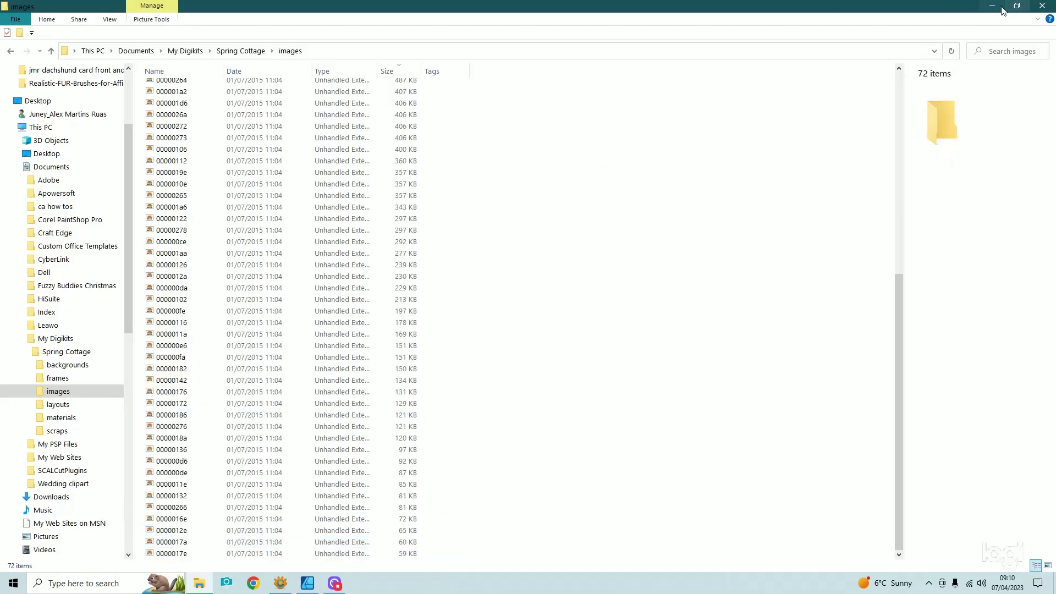
- Switch to XnConvert and choose PNG - Portable Network Graphics as the output format
click(993, 6)
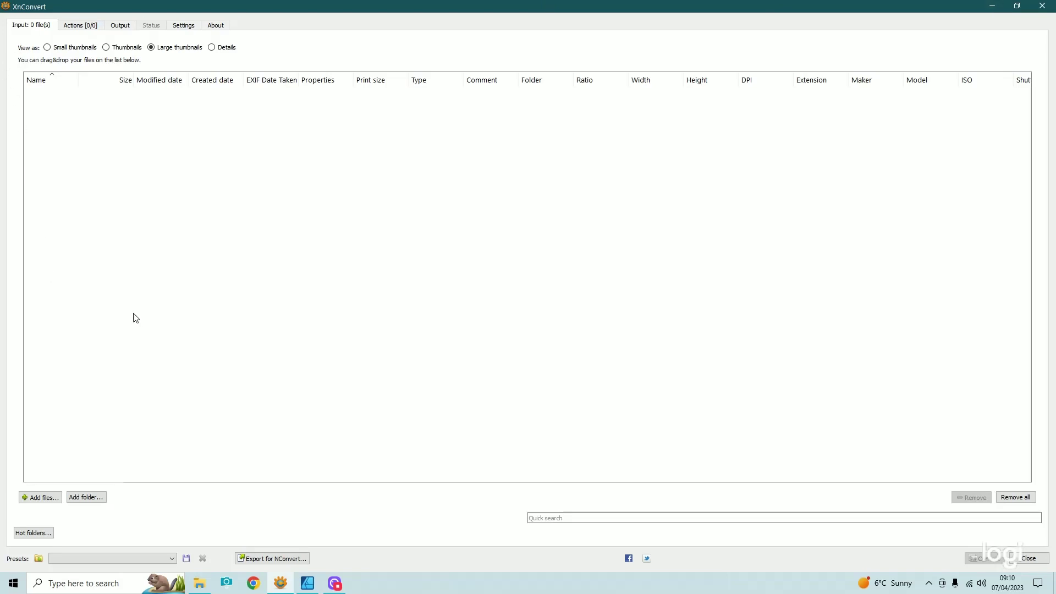
click(118, 26)
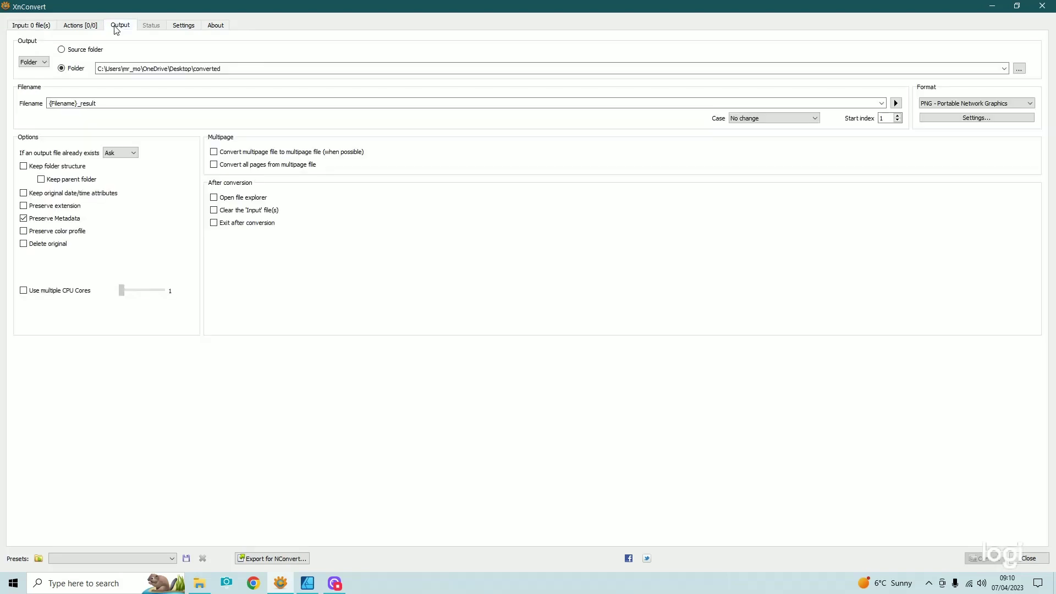
click(992, 105)
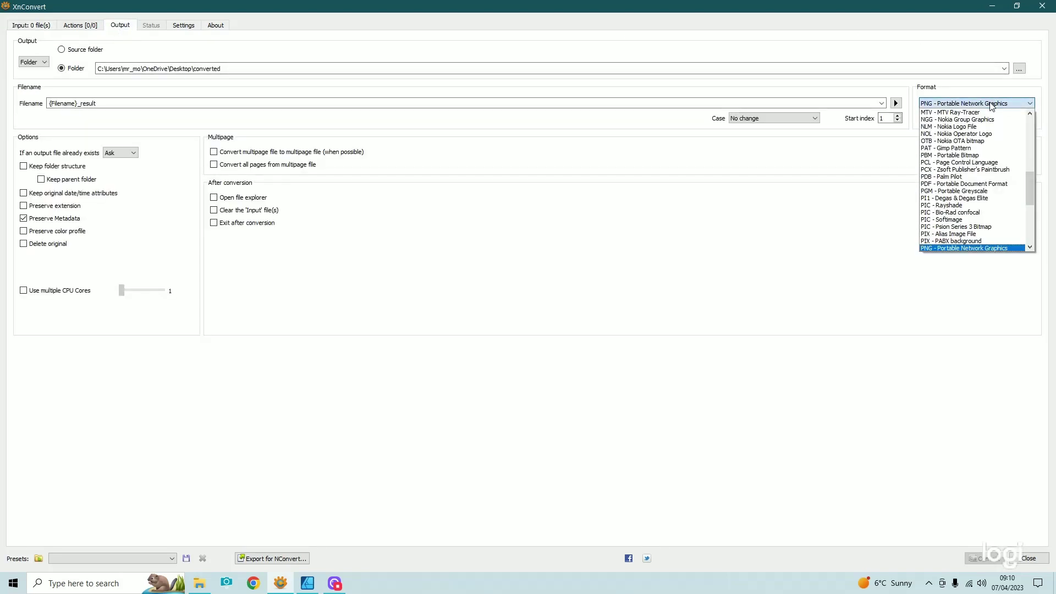
click(974, 249)
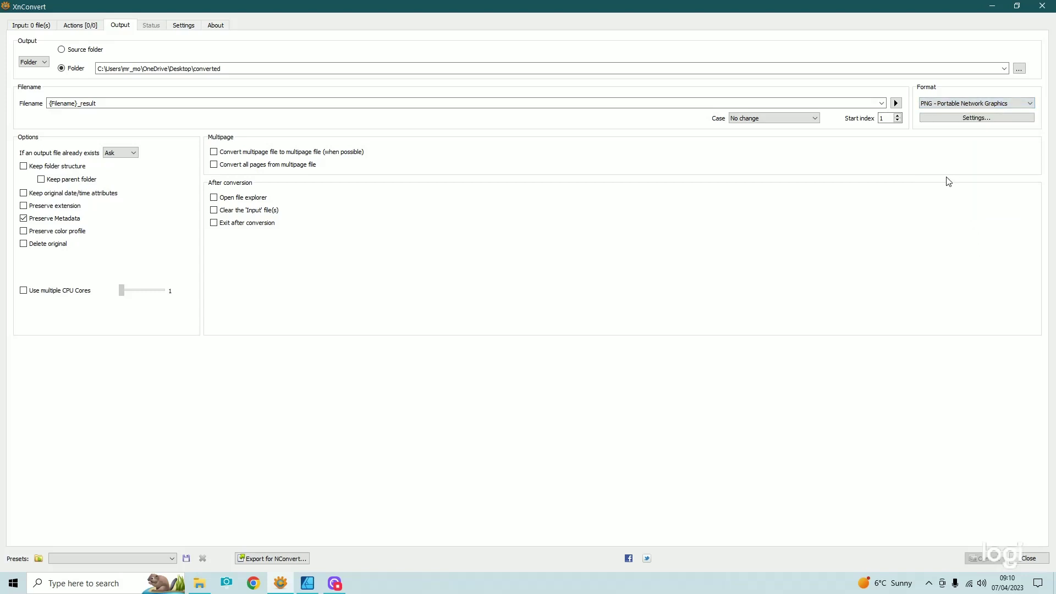
- Add the images folder from Documents > My Digikits > Spring Cottage as input and convert its files to PNG
click(15, 25)
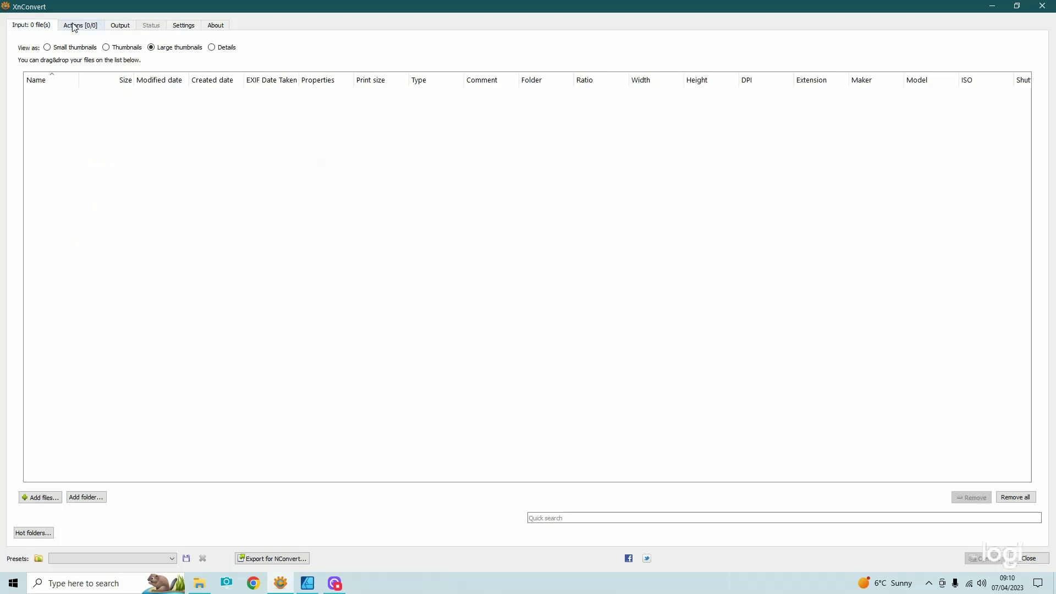
click(85, 498)
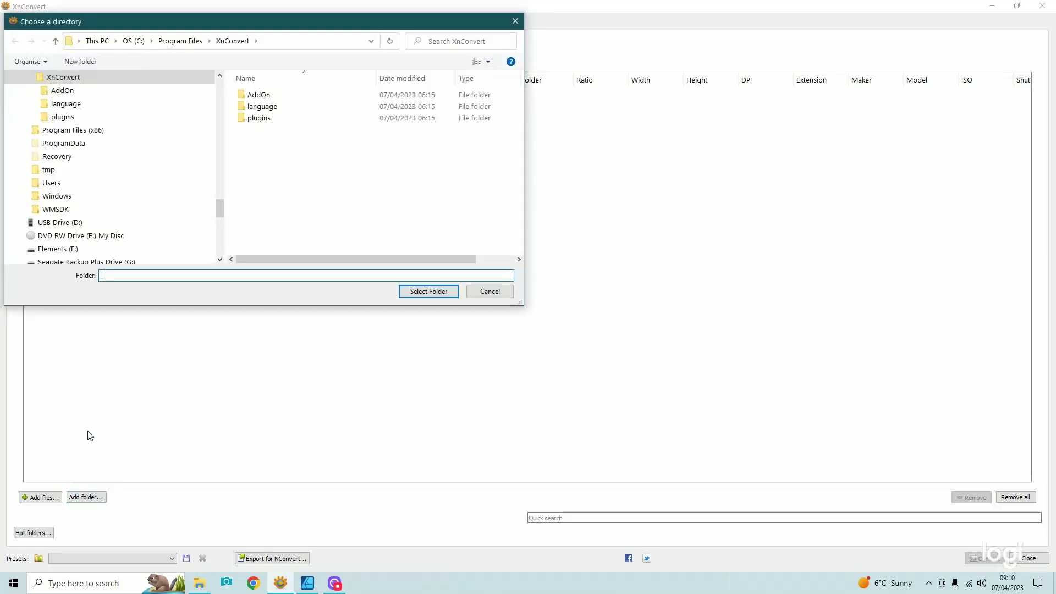
drag(218, 215, 218, 84)
click(61, 122)
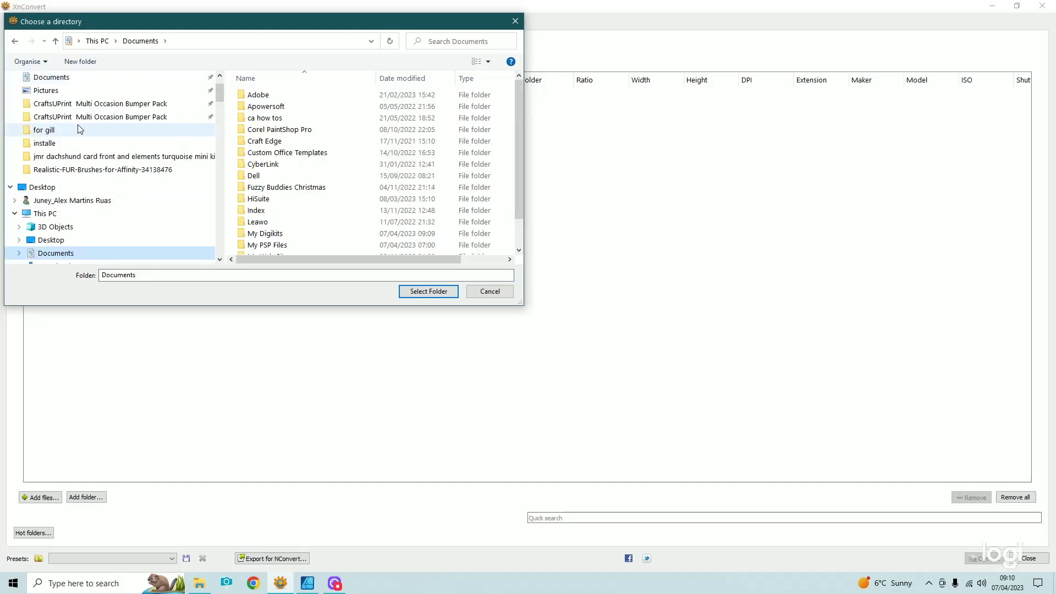
click(266, 234)
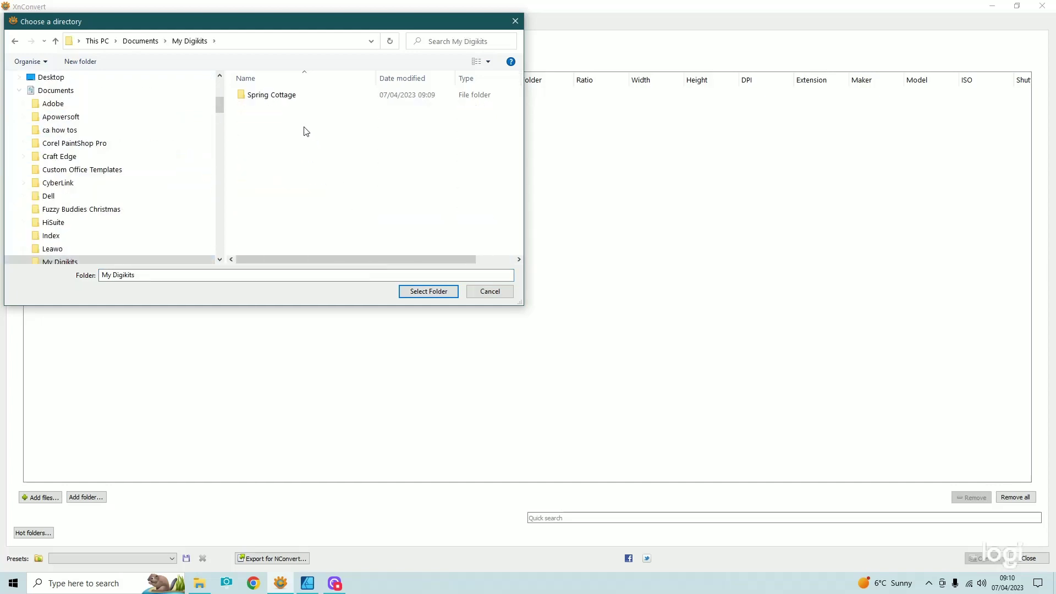
click(283, 99)
mouse_move(256, 118)
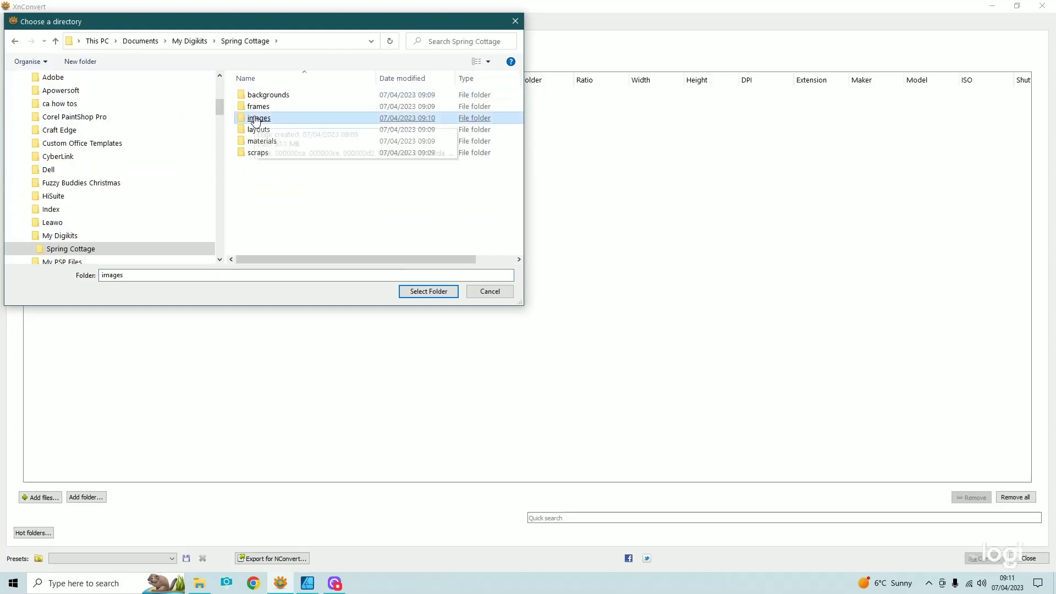
click(428, 291)
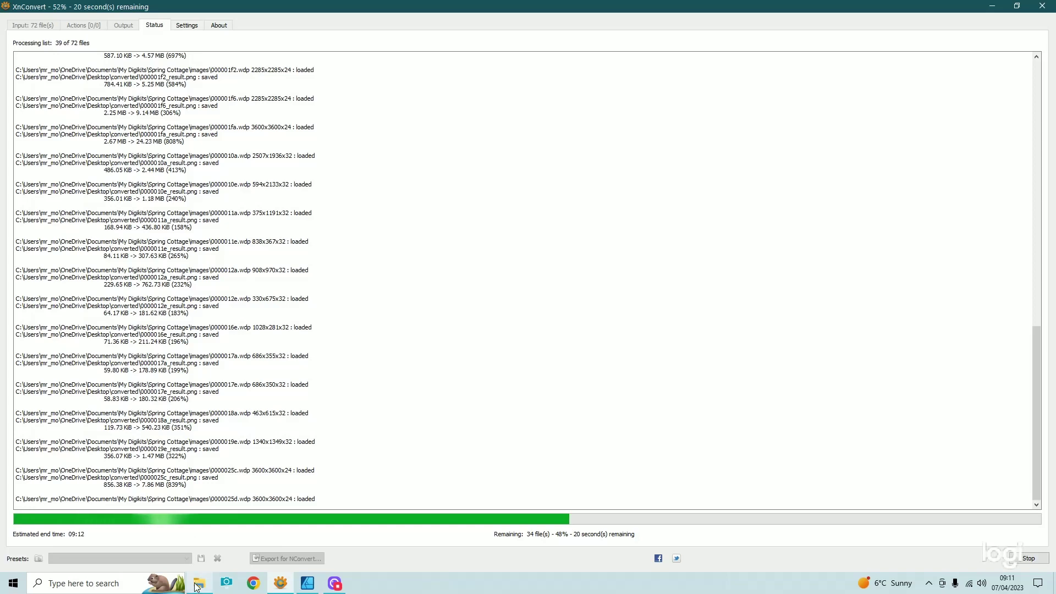
- Let the PNG conversion finish, close XnConvert, and switch to Affinity Designer 2
click(306, 586)
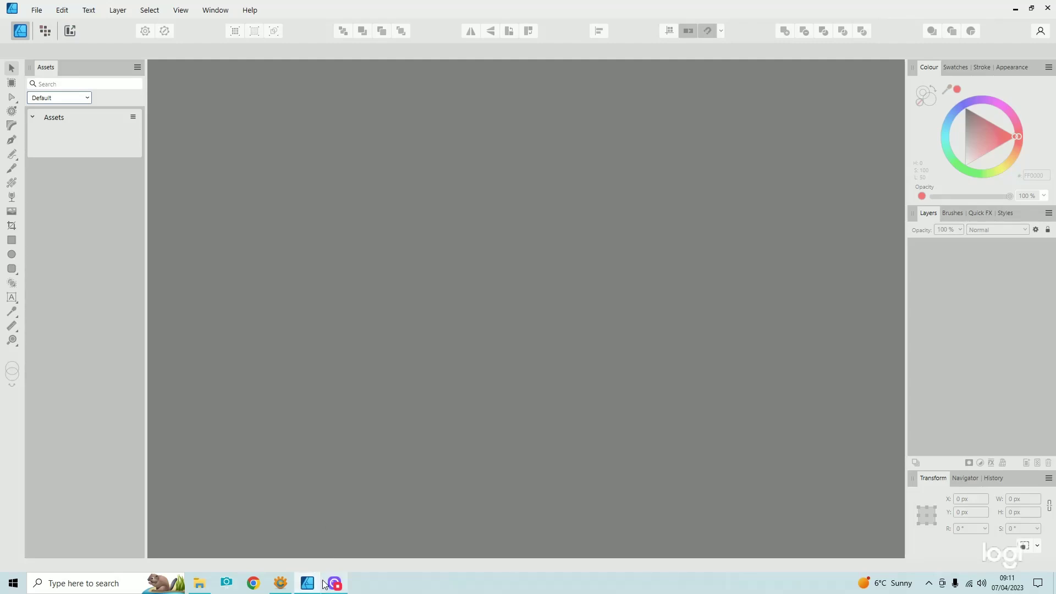
click(284, 585)
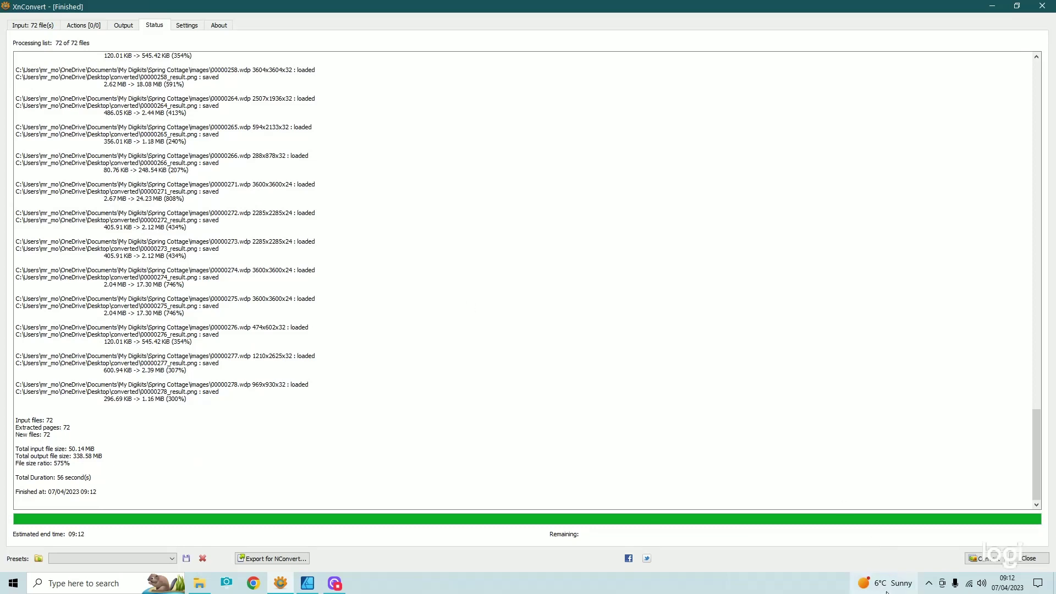
click(1037, 558)
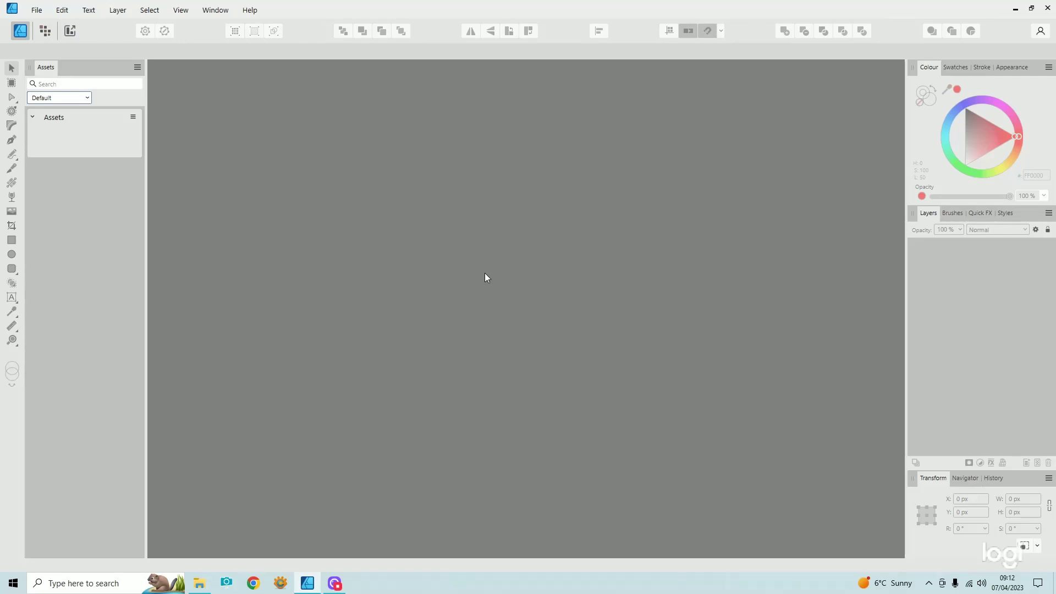
- Create a new asset category named "watercolour cottages"
click(220, 10)
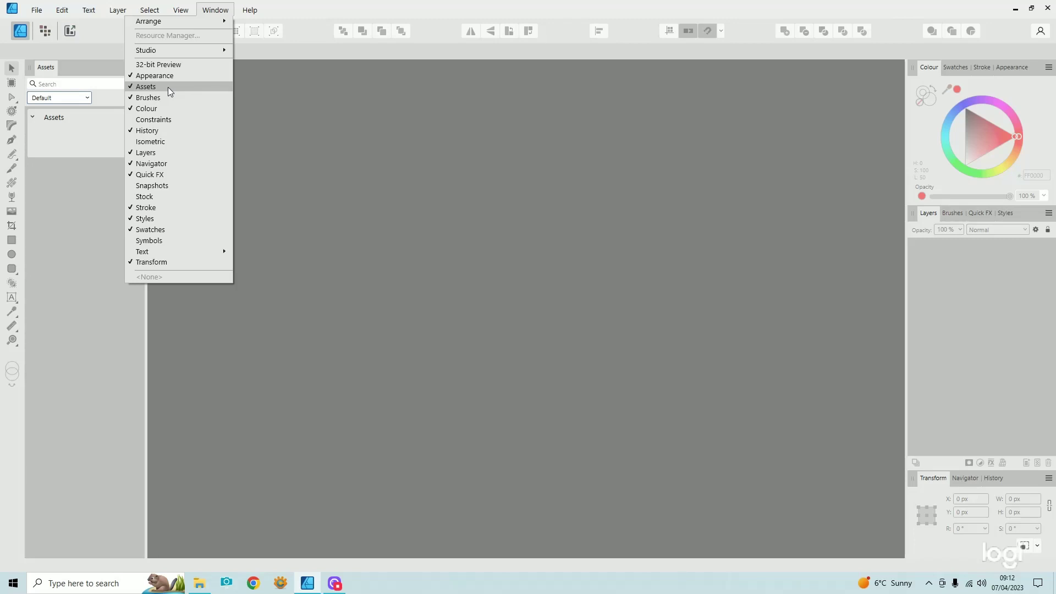
click(81, 218)
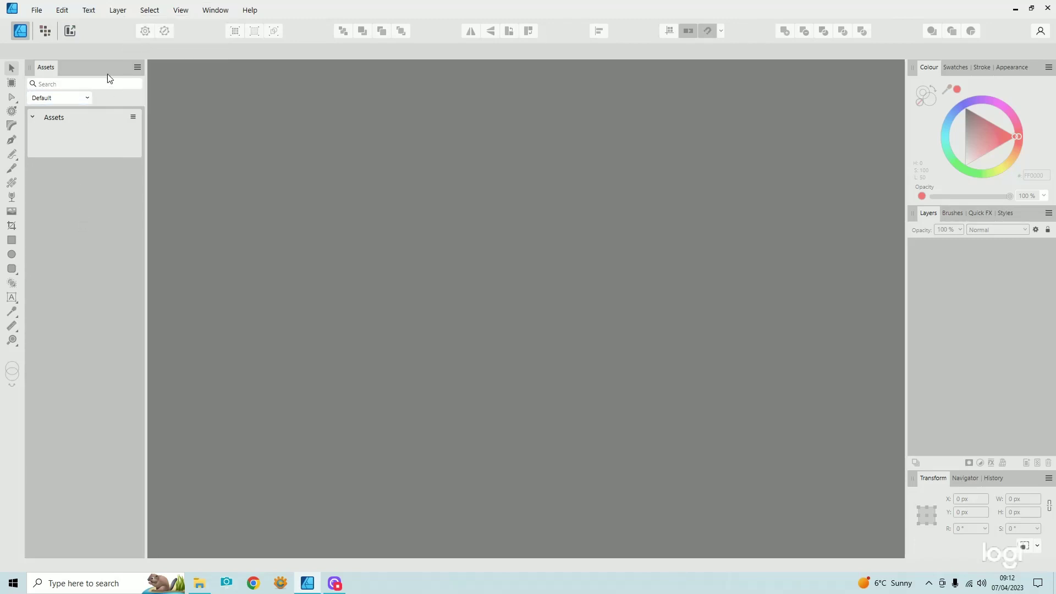
click(137, 68)
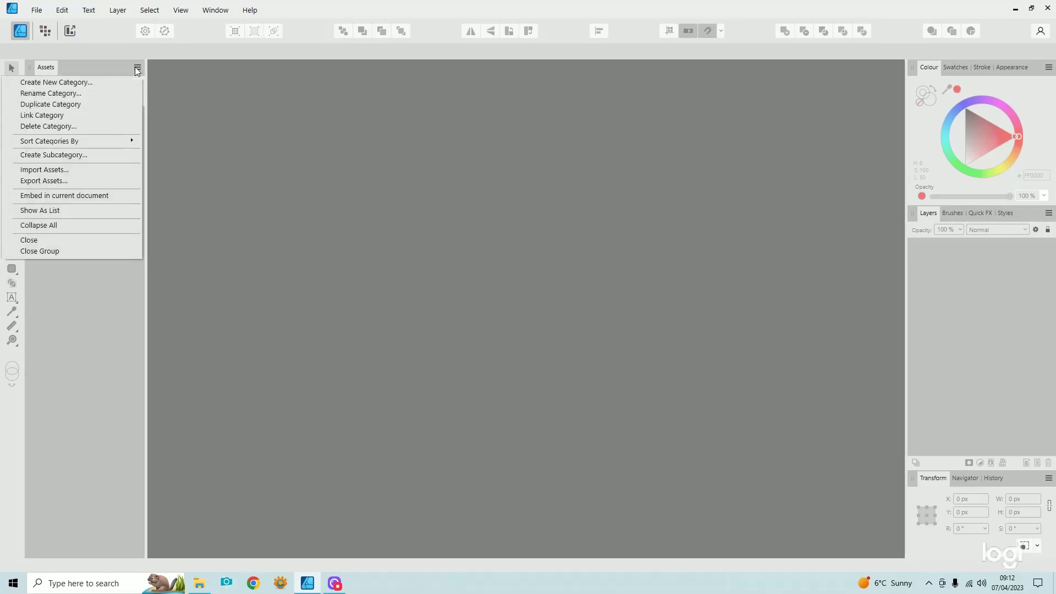
click(101, 82)
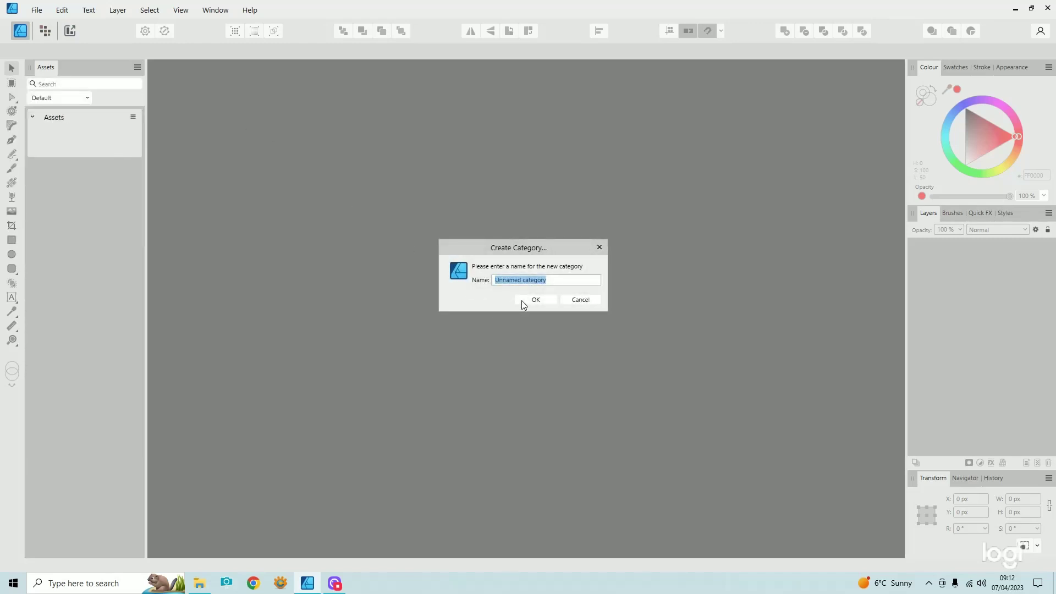
text(watercolour cottages)
click(532, 300)
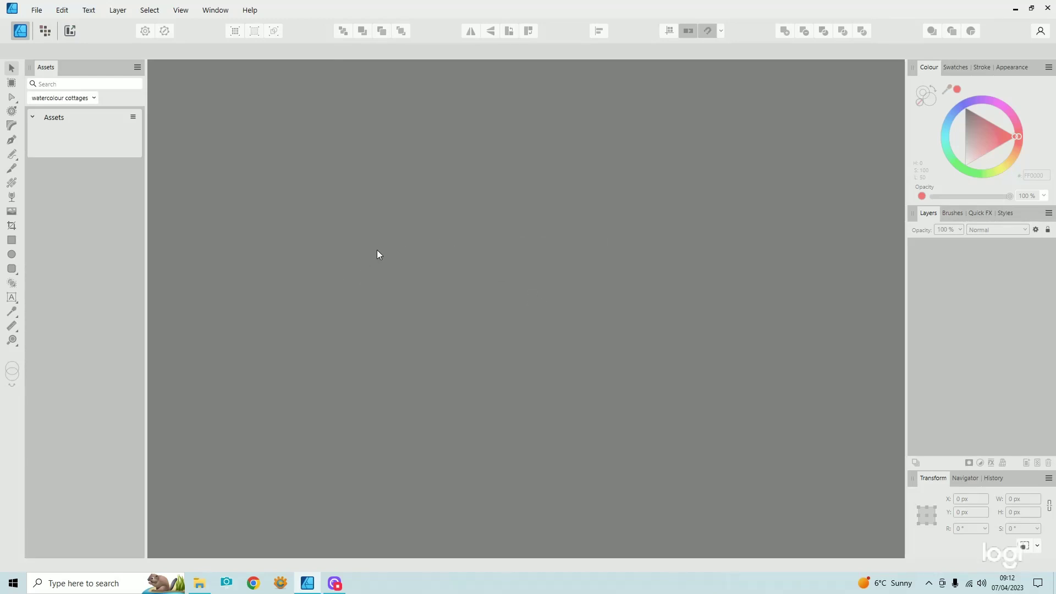
- Switch to File Explorer, select all images in the converted folder, and reduce its window from full screen
click(199, 583)
click(1036, 5)
click(1014, 10)
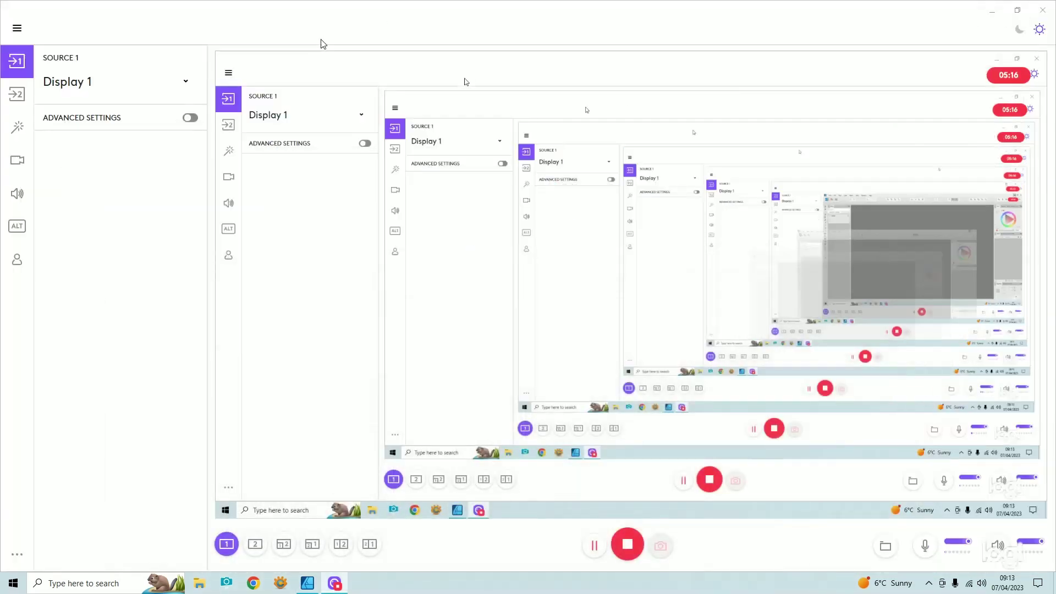
click(994, 15)
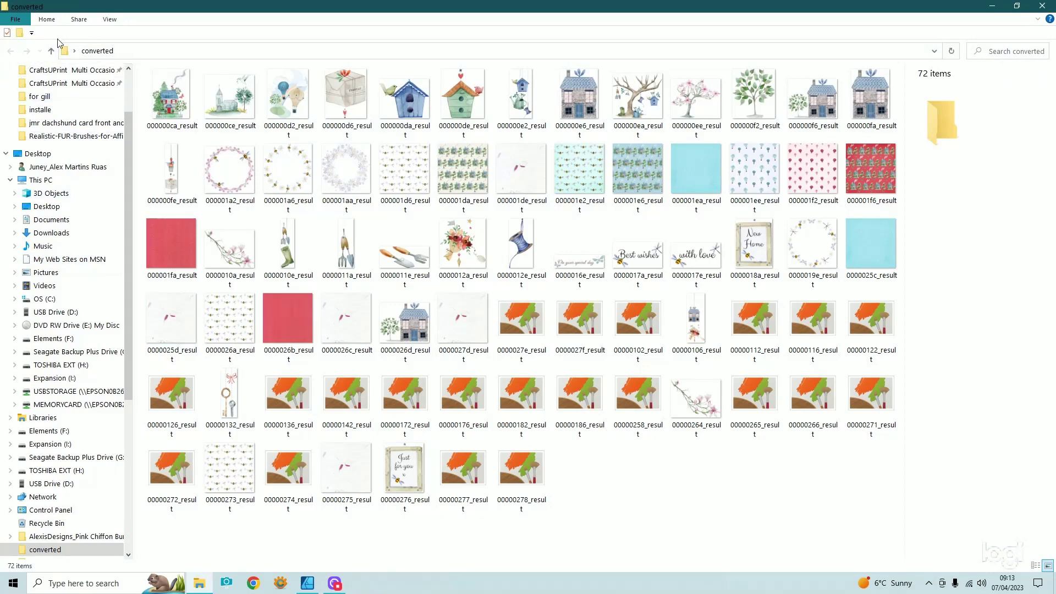
click(47, 20)
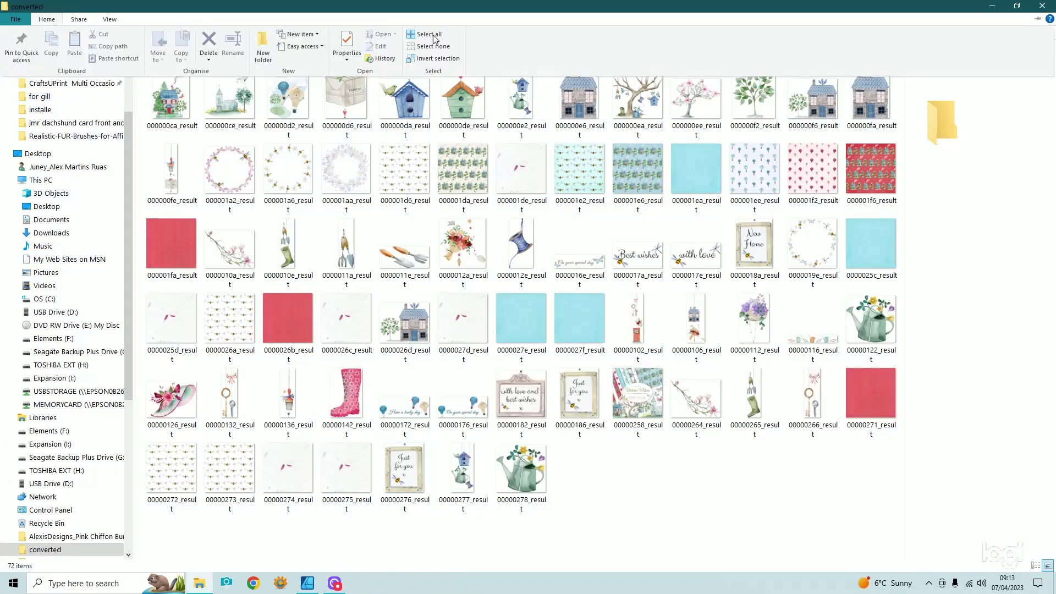
click(429, 34)
click(1017, 6)
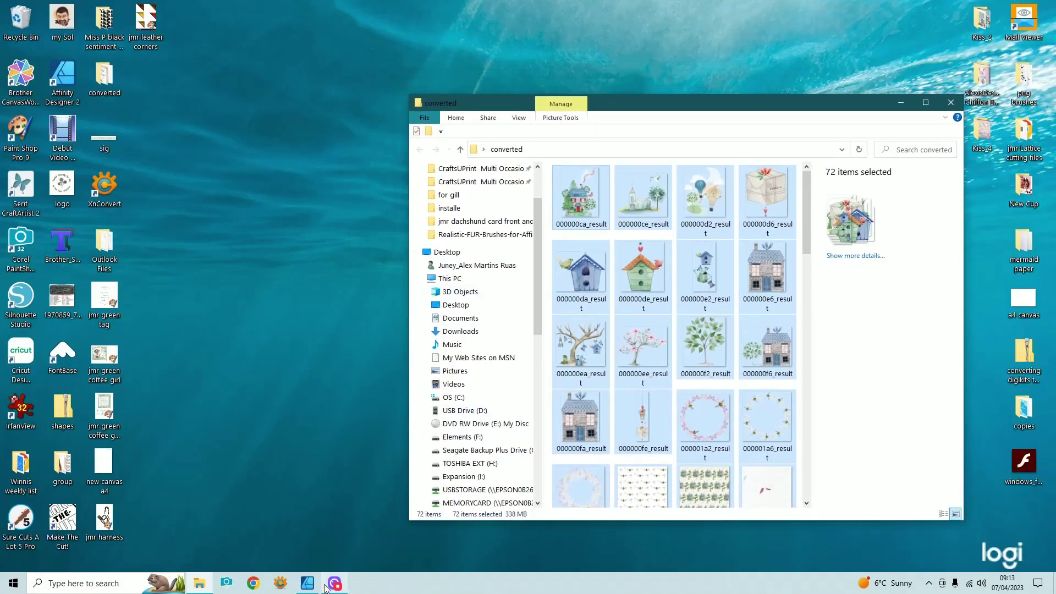
- Add all the selected converted images to the Assets group of the watercolour cottages category in Affinity Designer
click(308, 585)
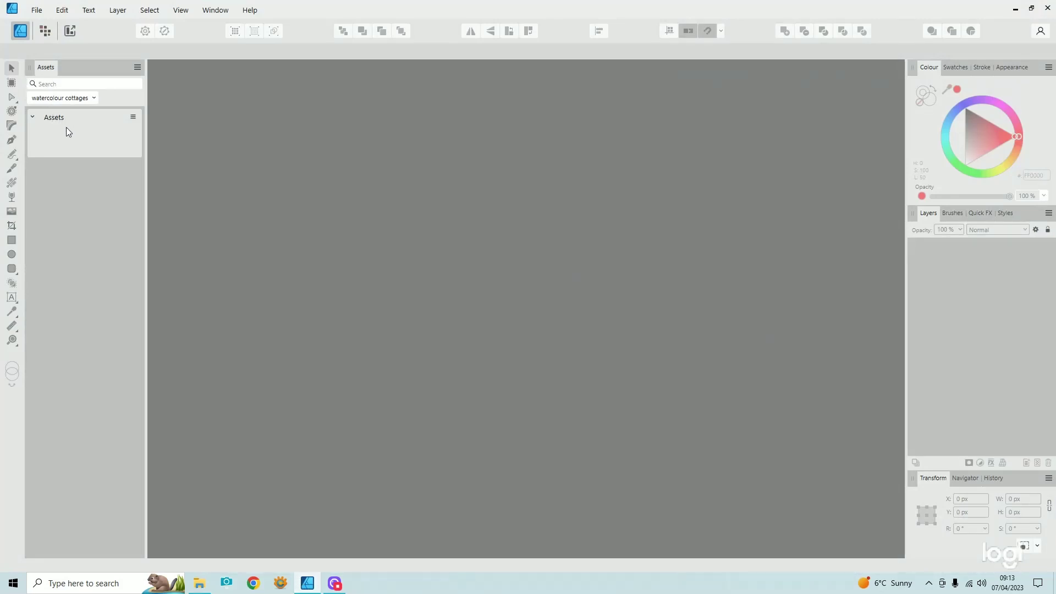
click(199, 583)
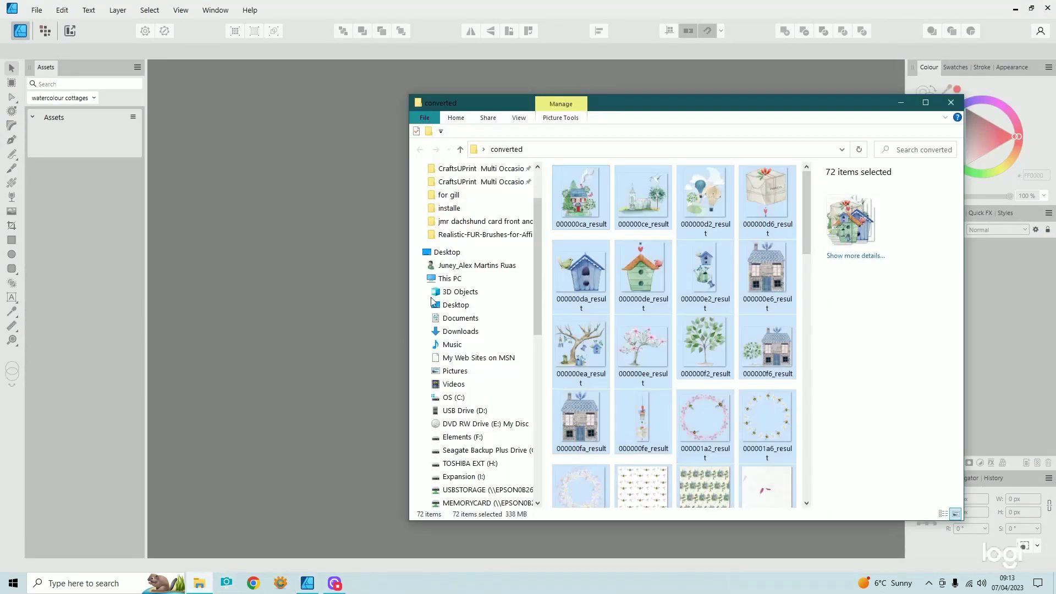
drag(573, 213, 68, 148)
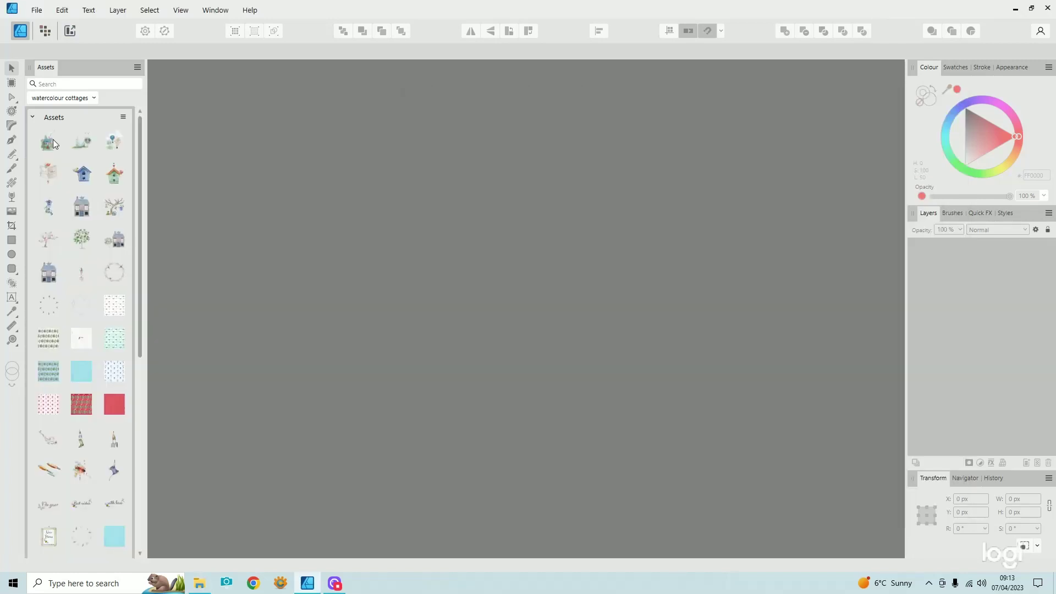
- Create a landscape A4 document in inches at 300 DPI with a transparent background and no margins
click(34, 13)
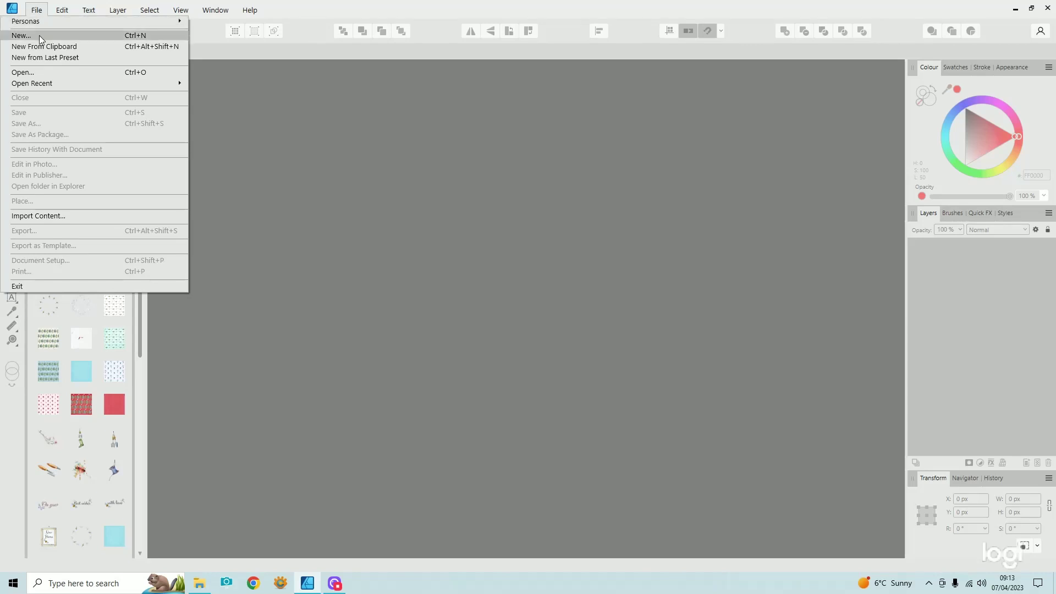
click(39, 35)
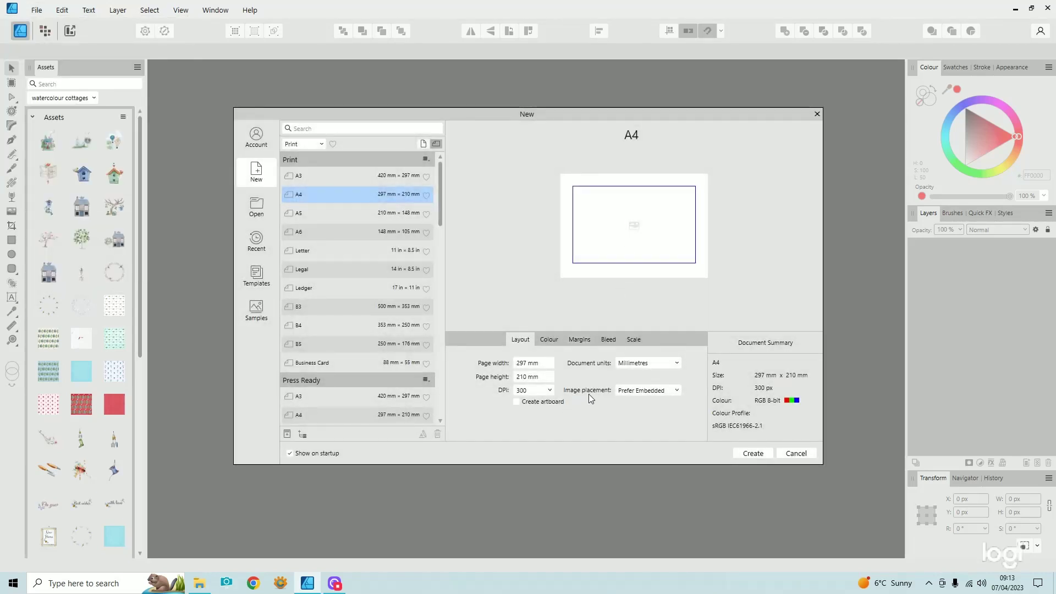
click(677, 367)
click(652, 421)
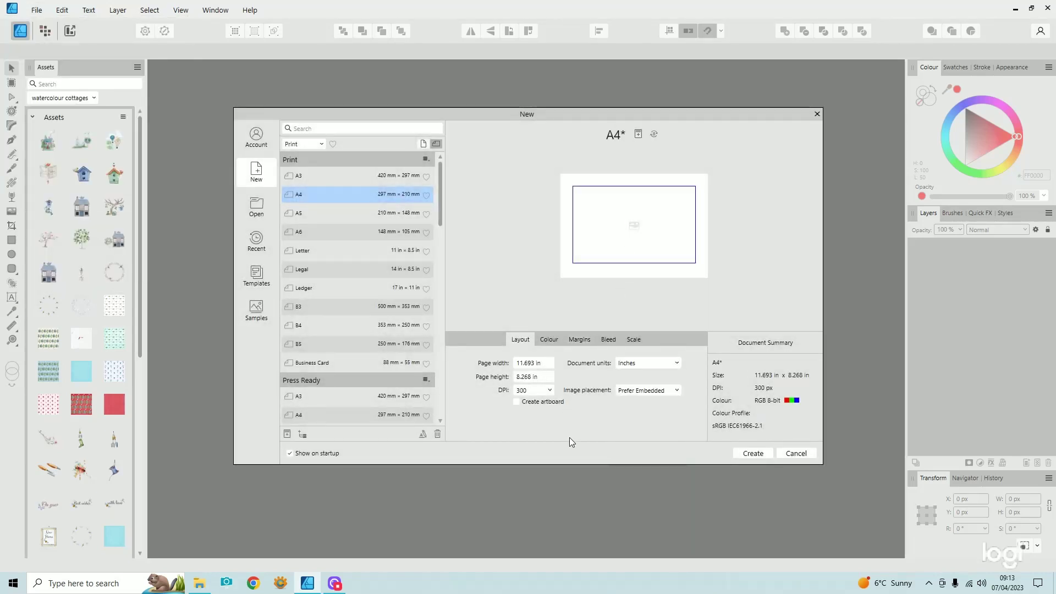
click(550, 341)
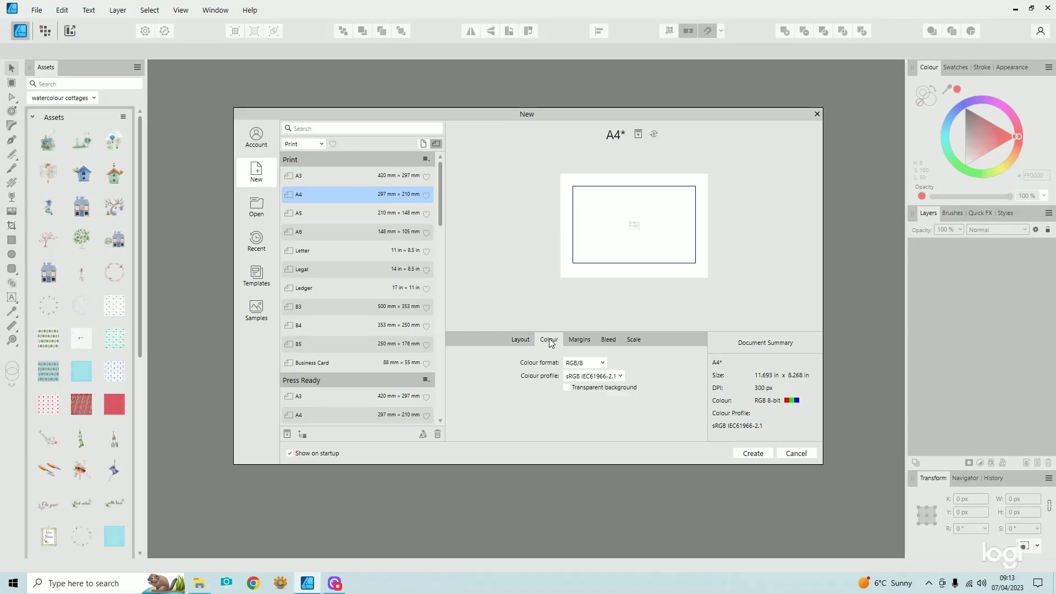
click(568, 388)
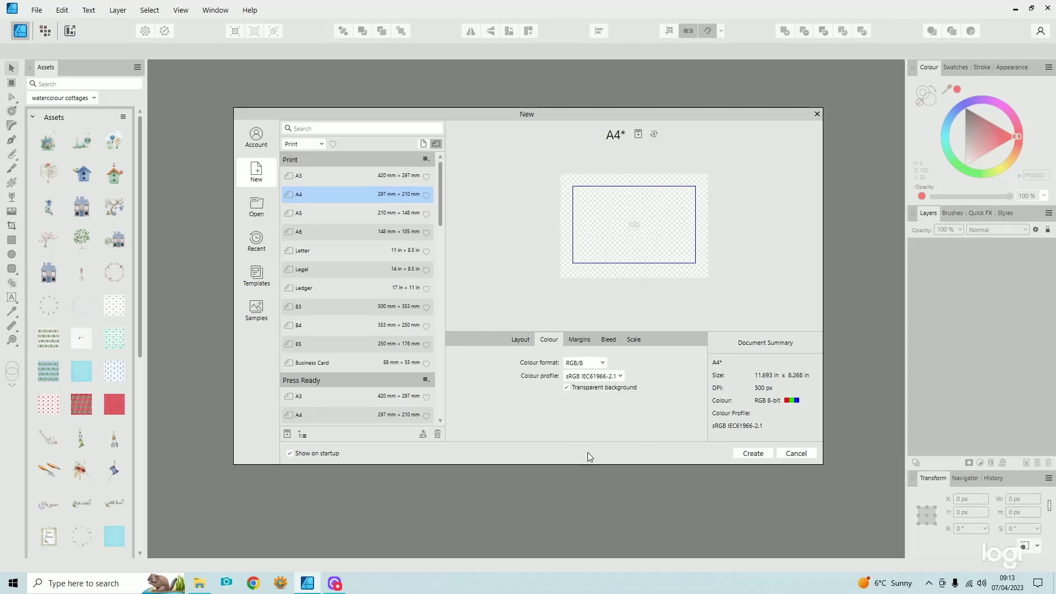
click(579, 341)
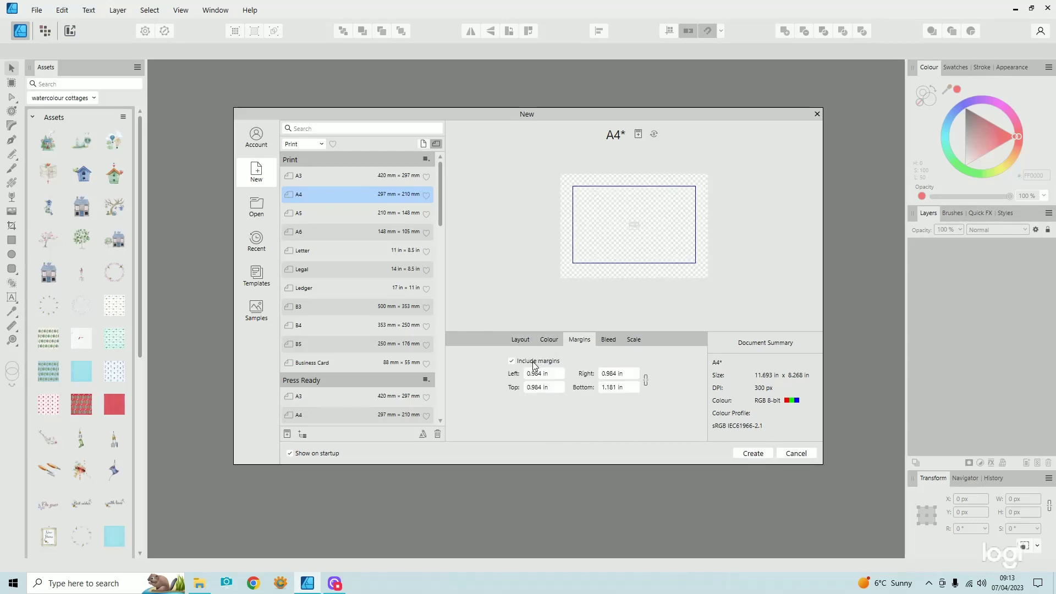
click(512, 362)
click(752, 453)
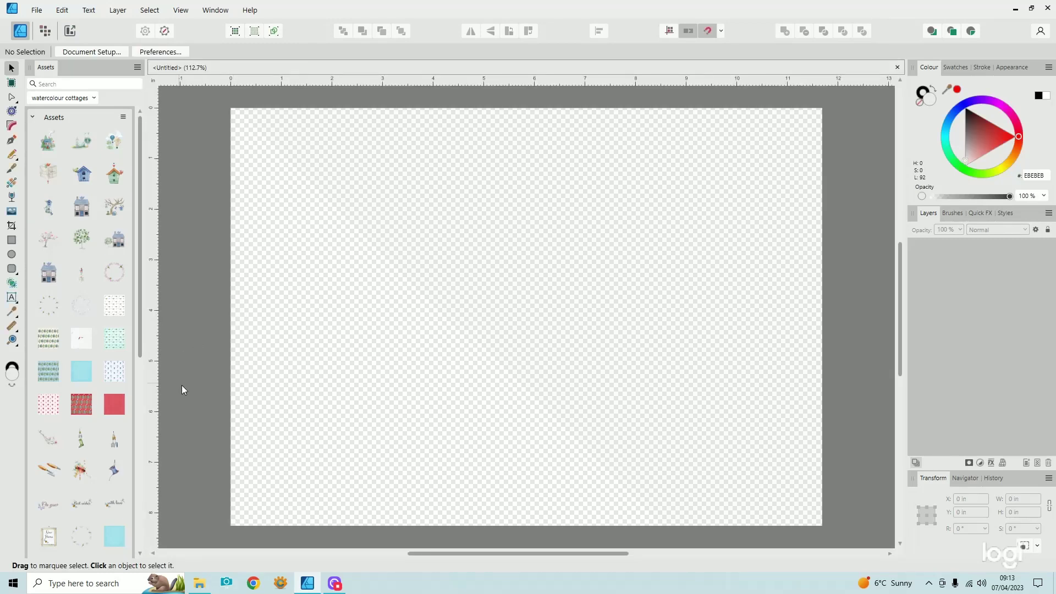
- Place the red and cream cottage papers, a stone cottage enlarged to about 3.54 × 4.58 in, and the flower bouquet on the page
drag(82, 404, 430, 311)
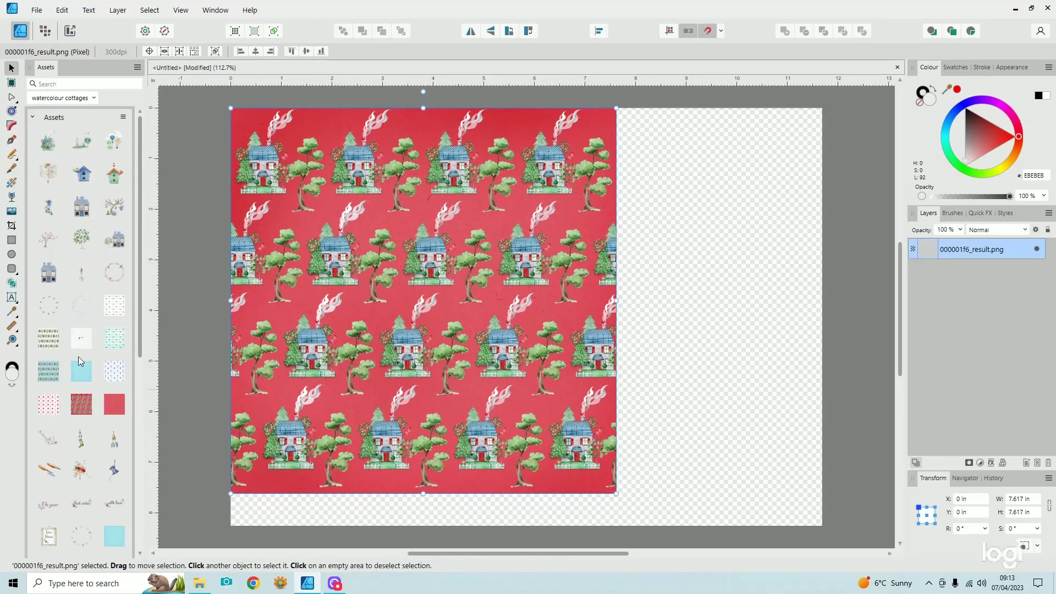
drag(49, 338, 460, 307)
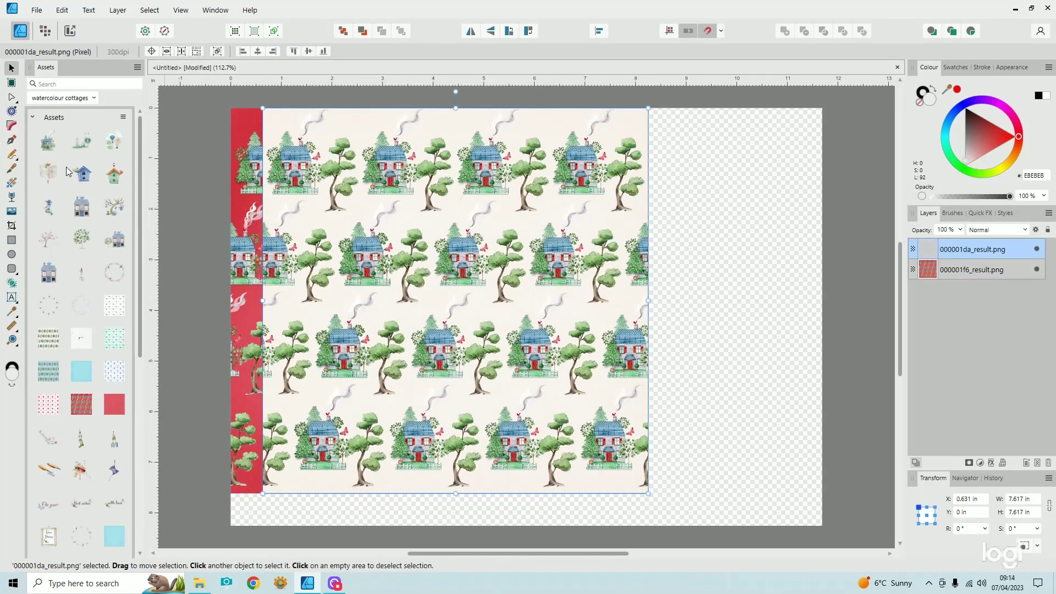
drag(84, 204, 632, 242)
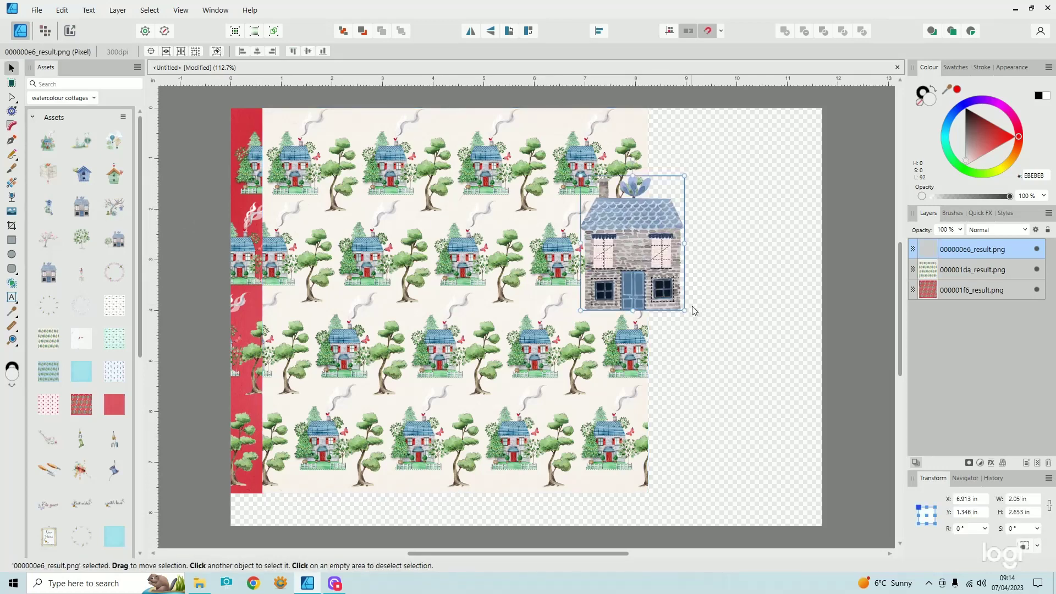
drag(684, 310, 760, 408)
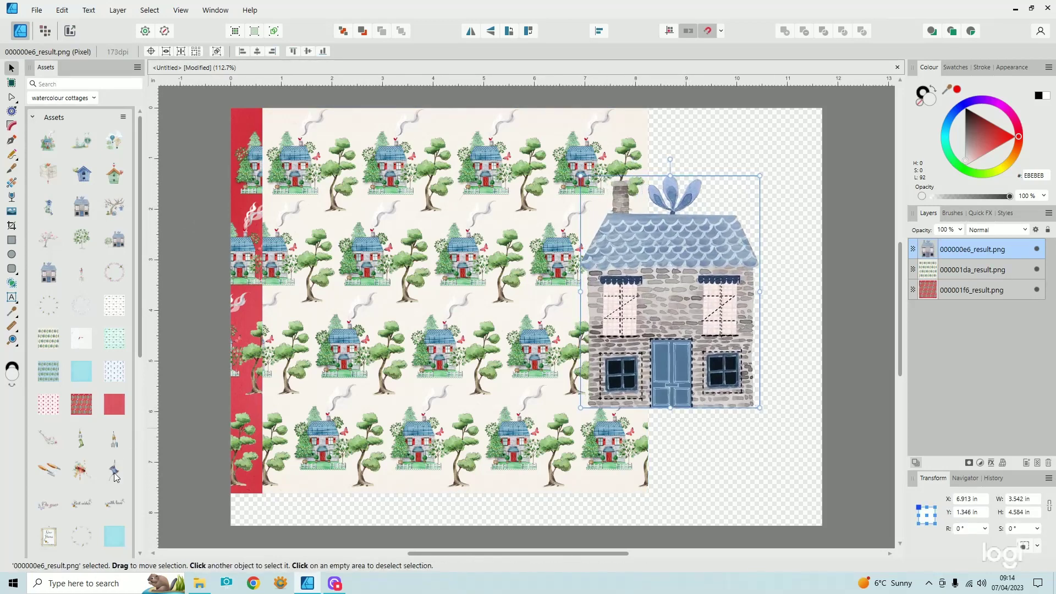
drag(70, 474, 437, 345)
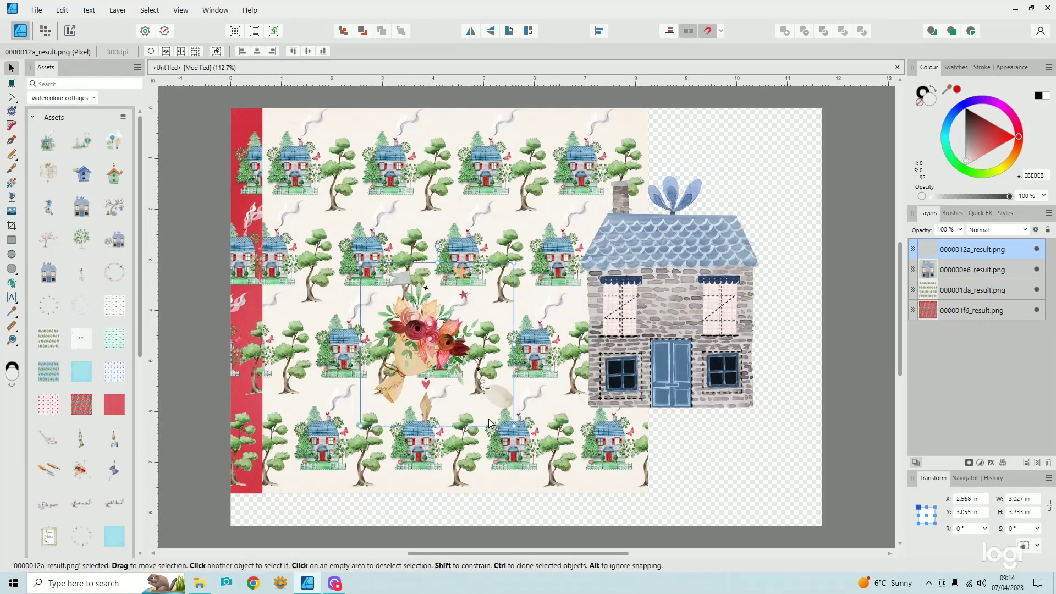
- Delete the cream and red cottage-patterned papers from the page
click(322, 175)
key(Delete)
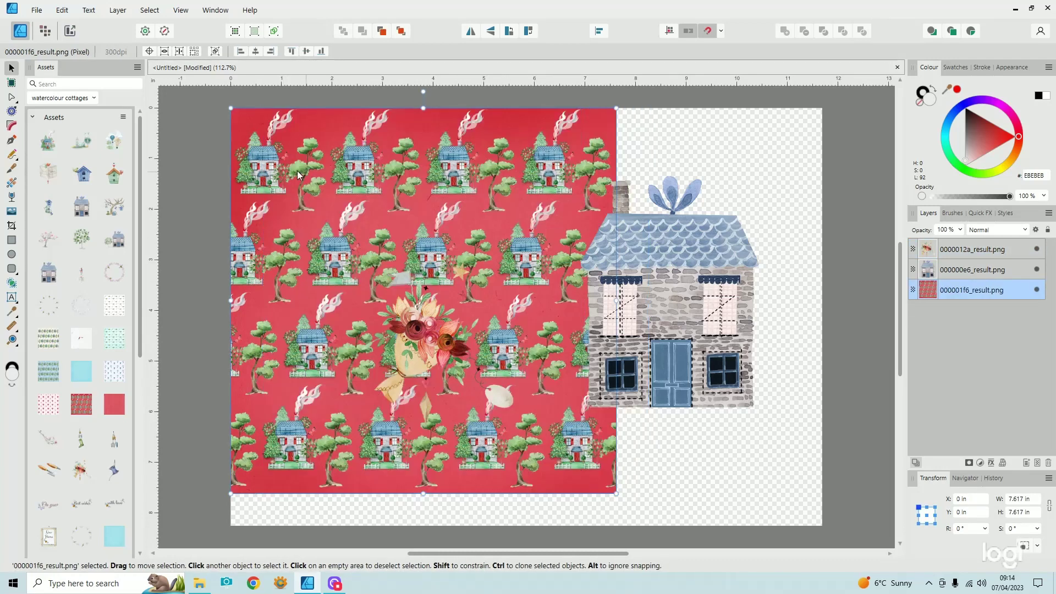
key(Delete)
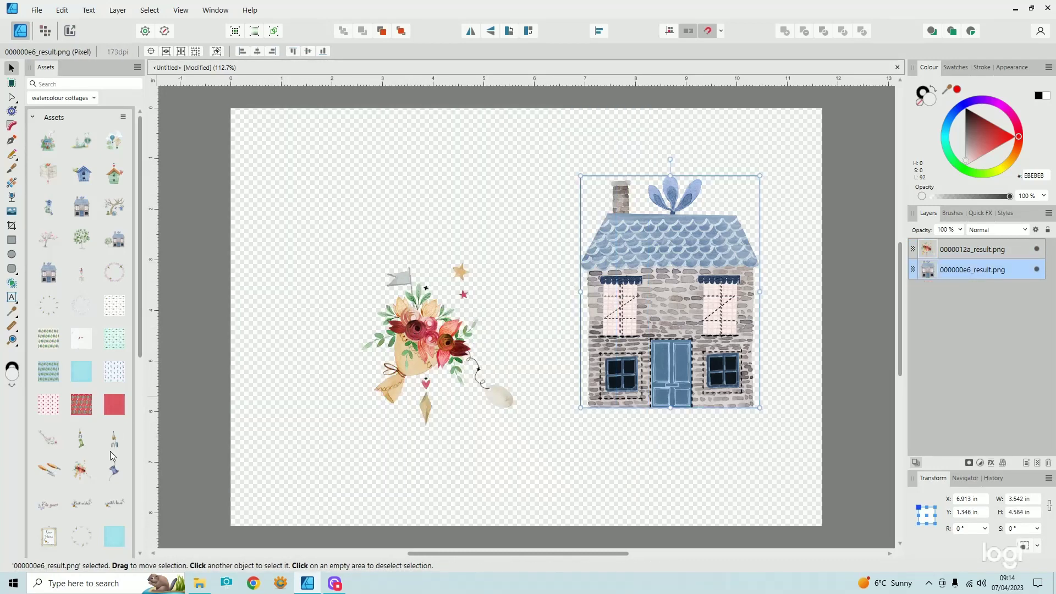
- Place the New Home frame on the page at about 2.35 × 3.09 in, and delete the bouquet and the stone cottage
drag(52, 545, 407, 297)
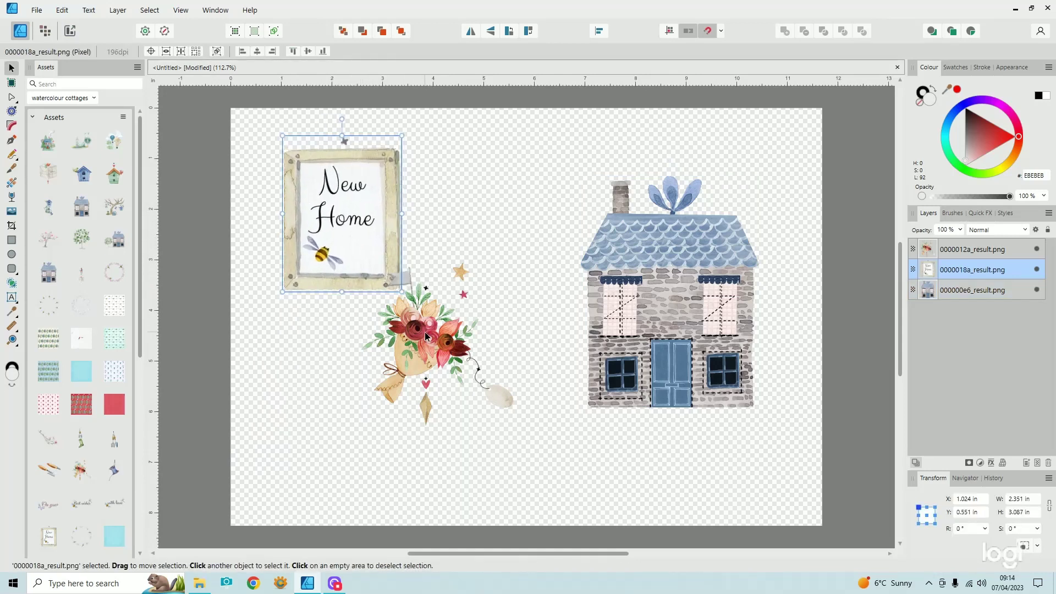
click(426, 337)
key(Delete)
click(585, 307)
key(Delete)
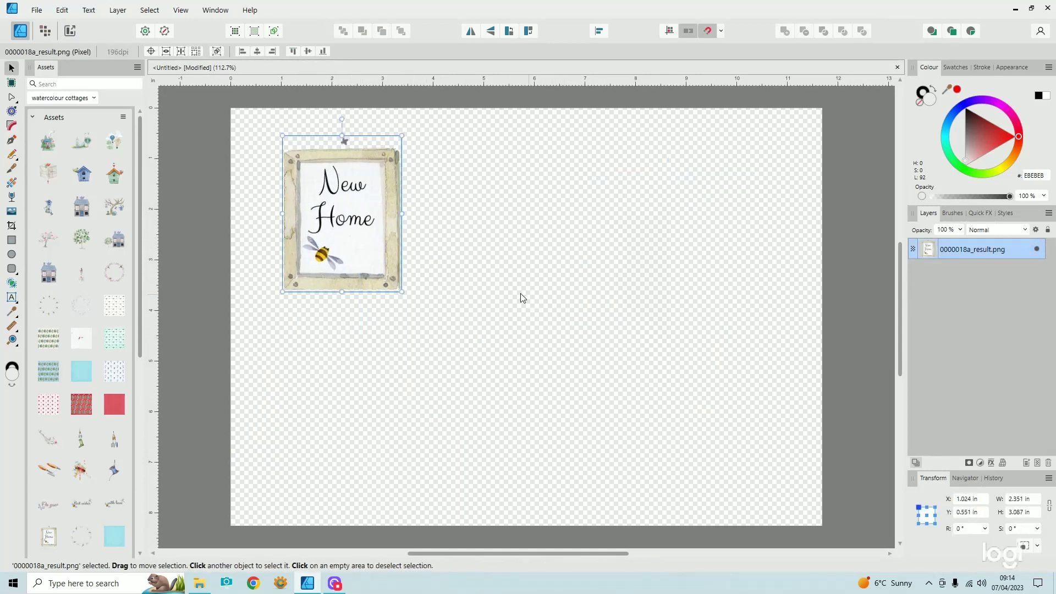